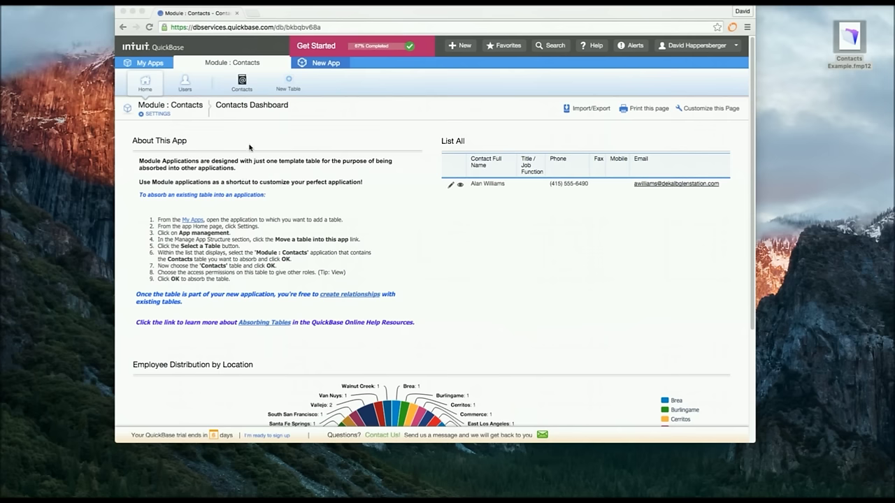
# Open the first contact's record from the Contacts table.
pyautogui.click(241, 85)
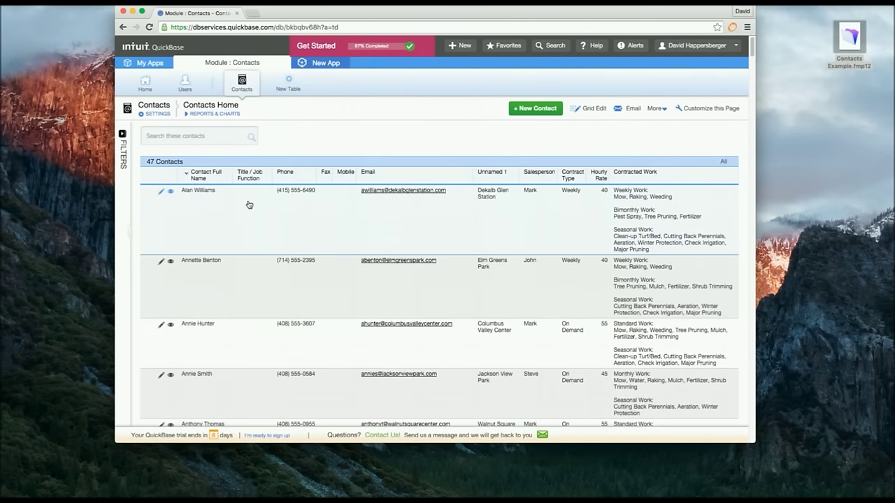
pyautogui.click(261, 222)
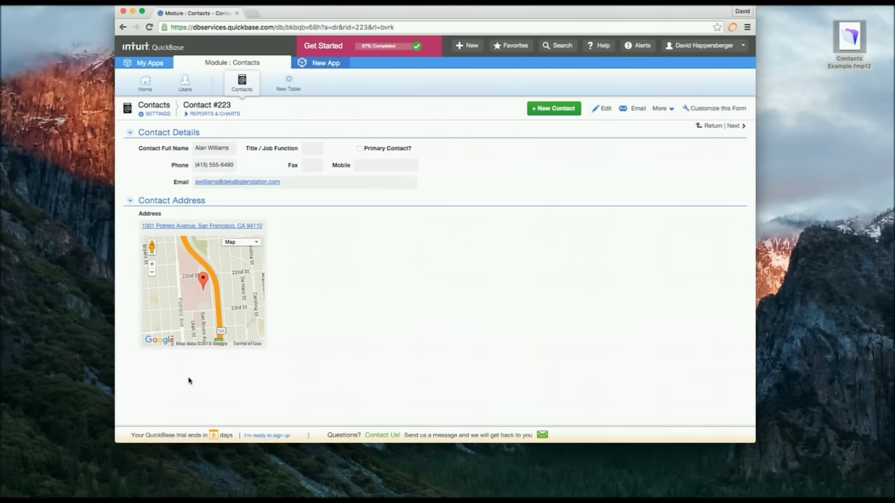
# Add a Text - Multi-line field labelled Sales Notes to the Contacts table.
pyautogui.click(155, 113)
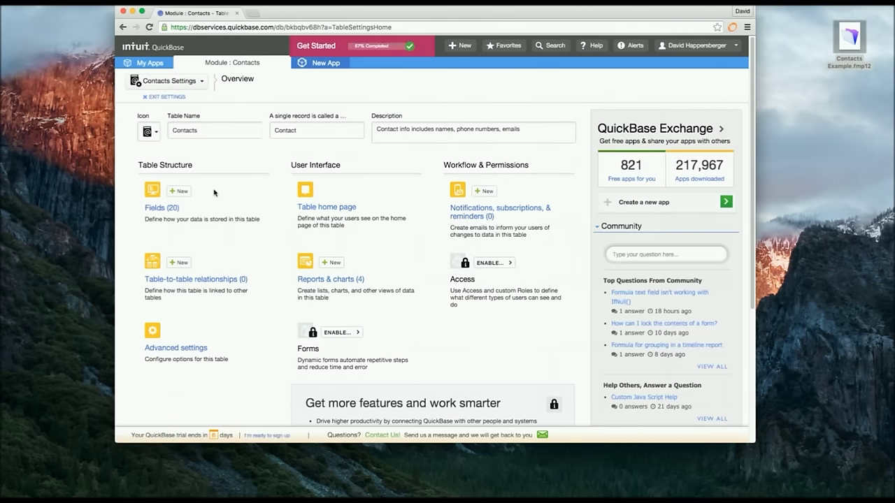
pyautogui.click(152, 195)
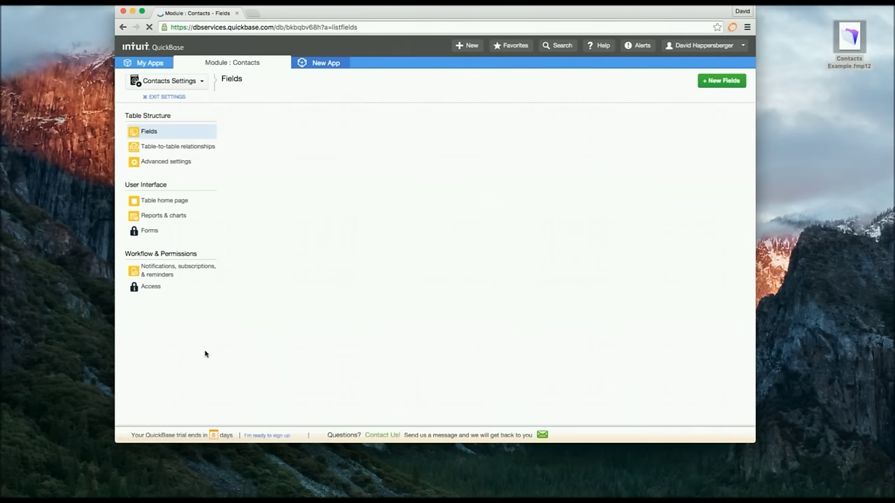
pyautogui.scroll(-3, 468, 274)
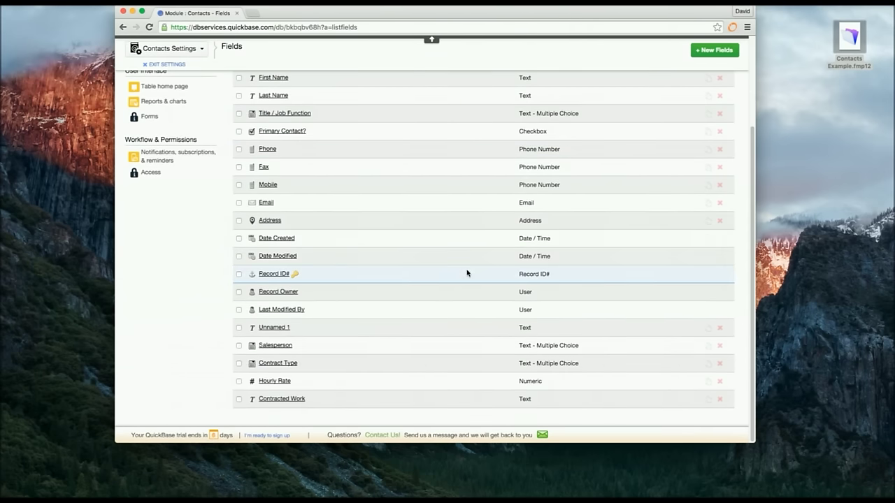
pyautogui.scroll(4, 469, 274)
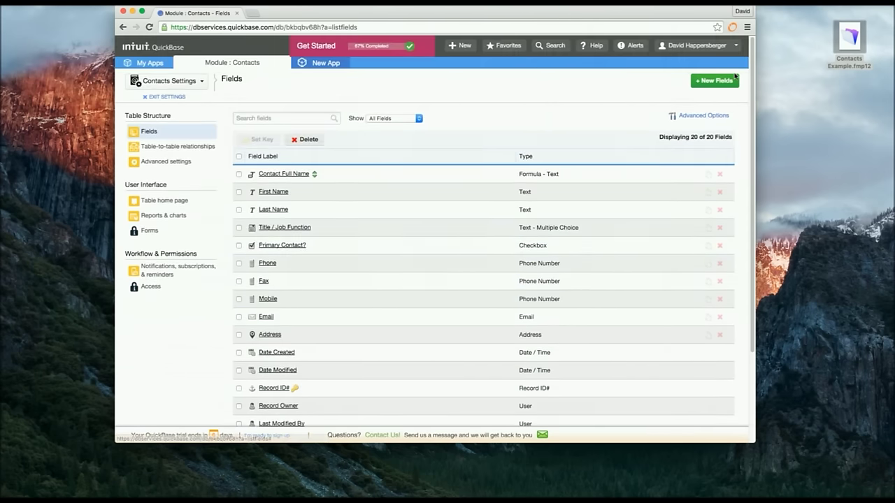
pyautogui.click(716, 83)
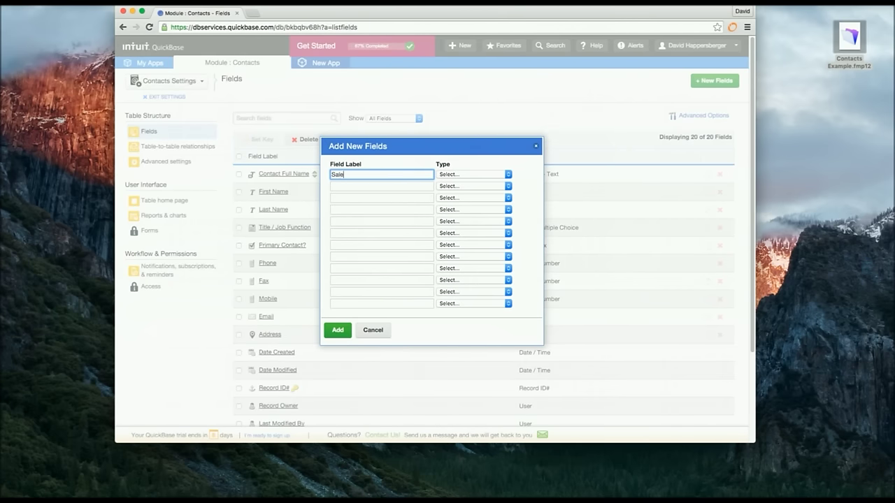
pyautogui.click(454, 177)
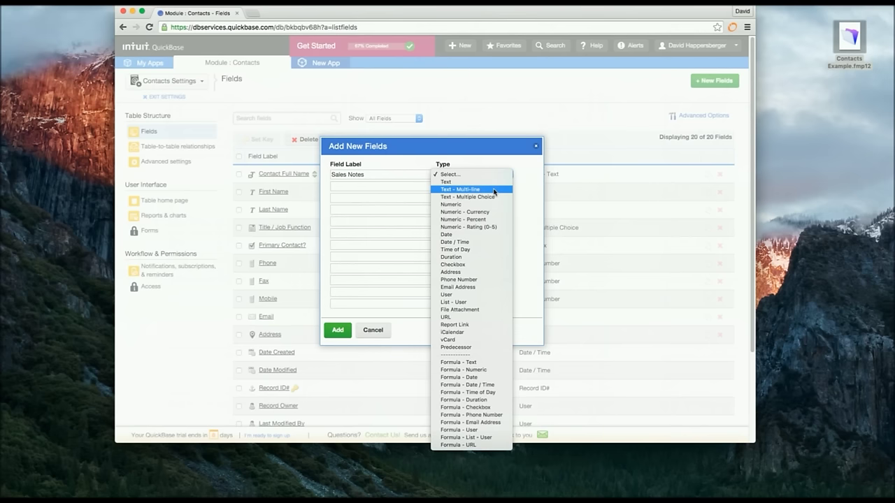
pyautogui.click(493, 190)
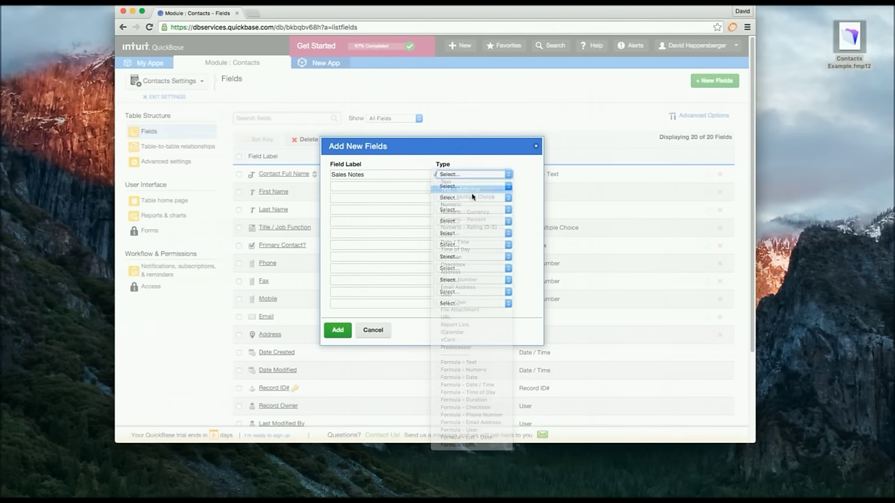
pyautogui.click(338, 330)
pyautogui.scroll(3, 580, 339)
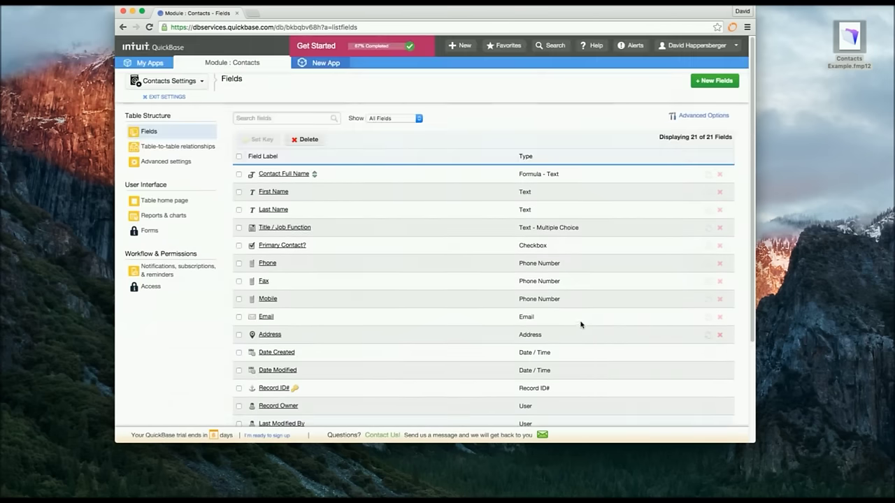
# Add a Text - Multi-line field labelled Personal Notes to the Contacts table.
pyautogui.click(715, 80)
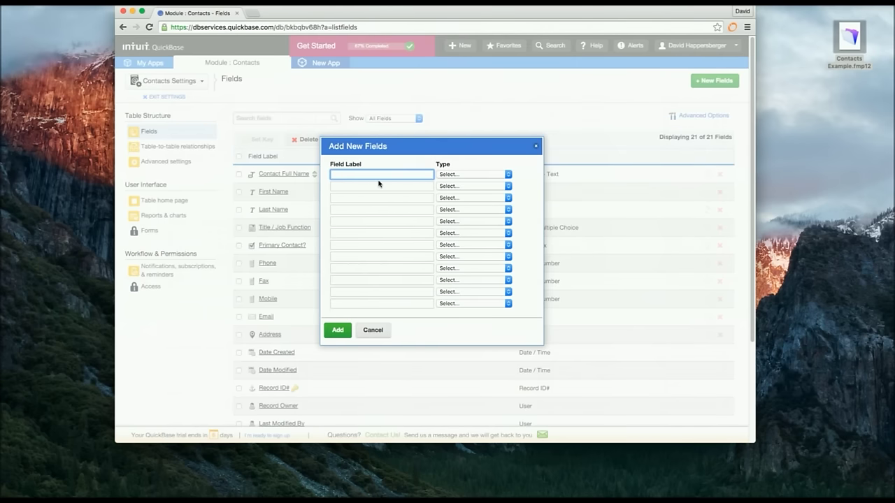
pyautogui.write('Personal Notes')
pyautogui.click(461, 174)
pyautogui.click(475, 189)
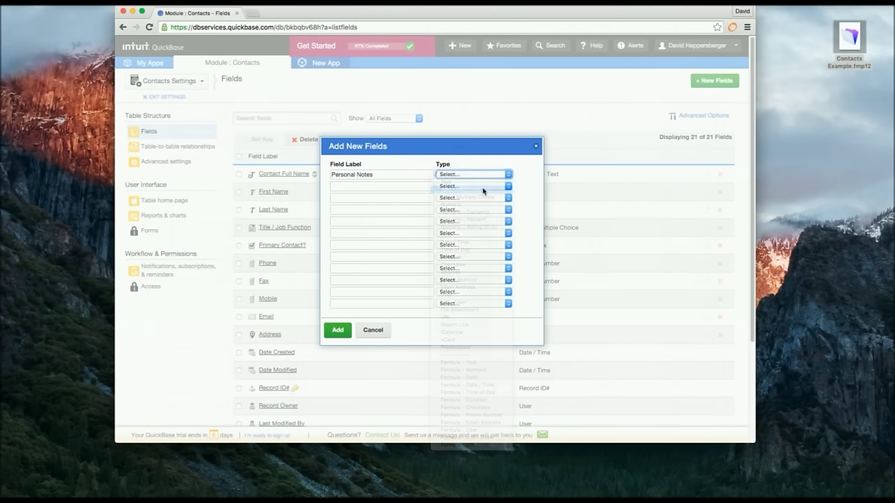
pyautogui.click(338, 334)
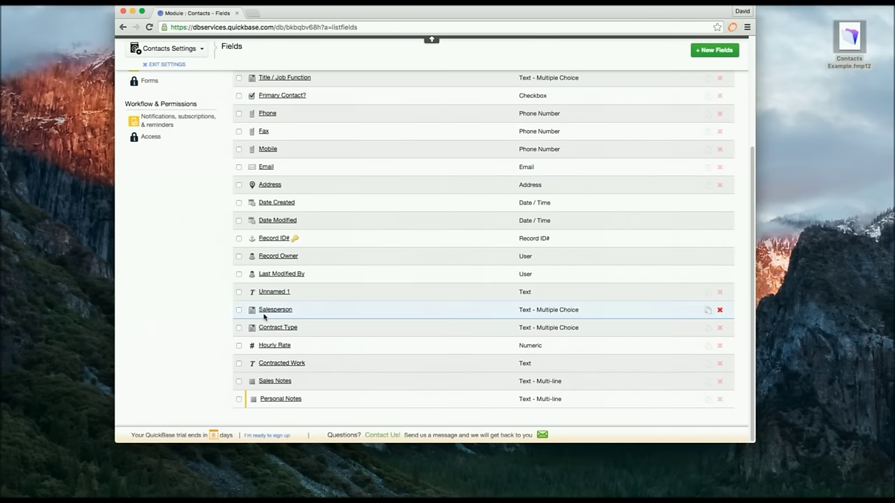
pyautogui.scroll(5, 242, 328)
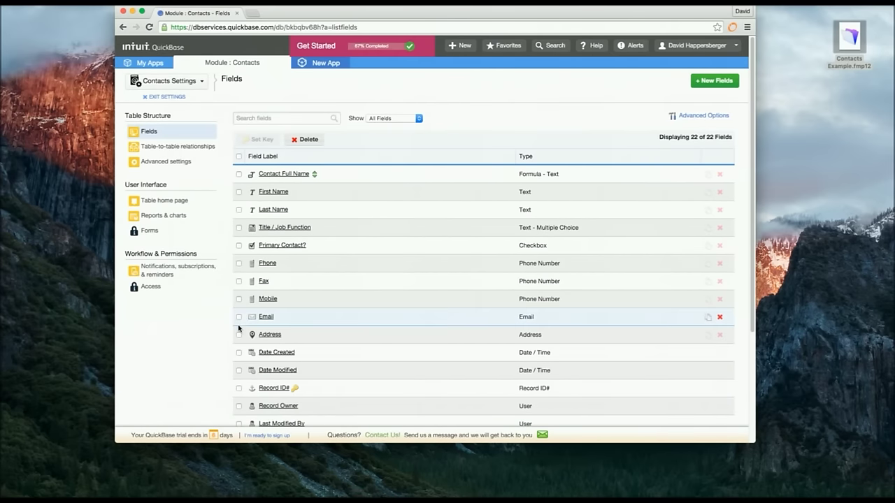
# Customize the Contacts Main Form by adding a section heading named Notes directly above the Sales Notes and Personal Notes fields.
pyautogui.click(168, 98)
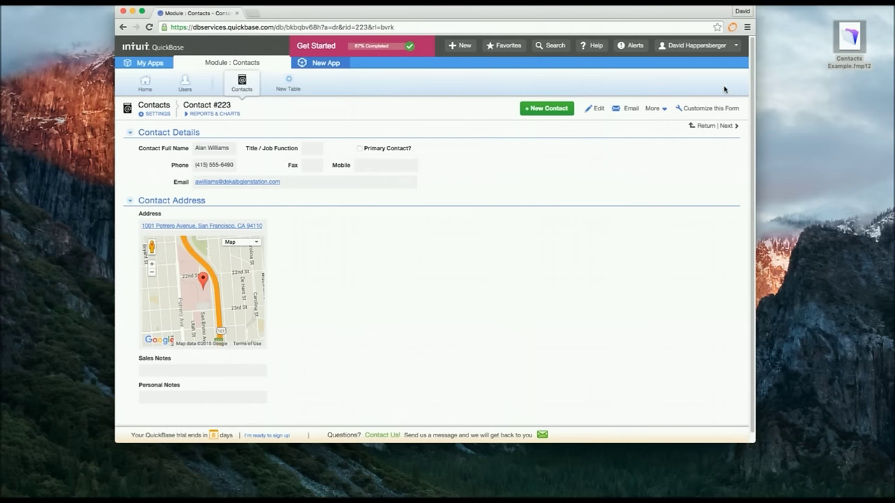
pyautogui.click(704, 111)
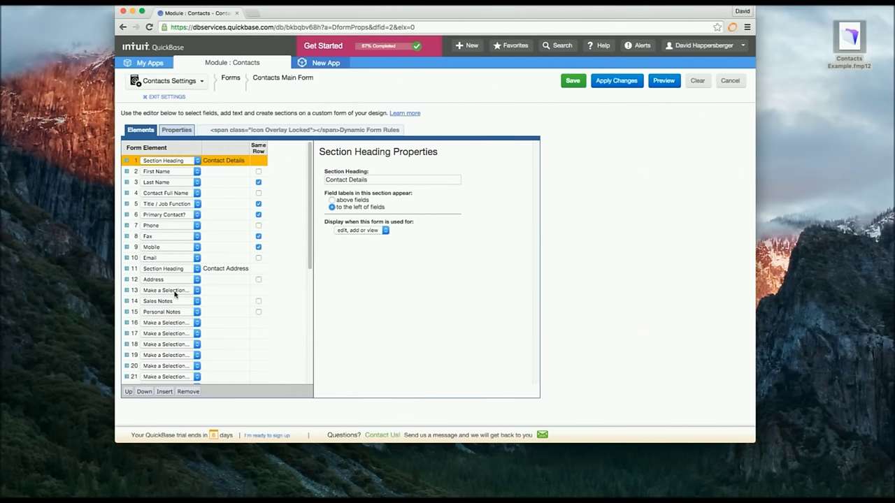
pyautogui.click(174, 291)
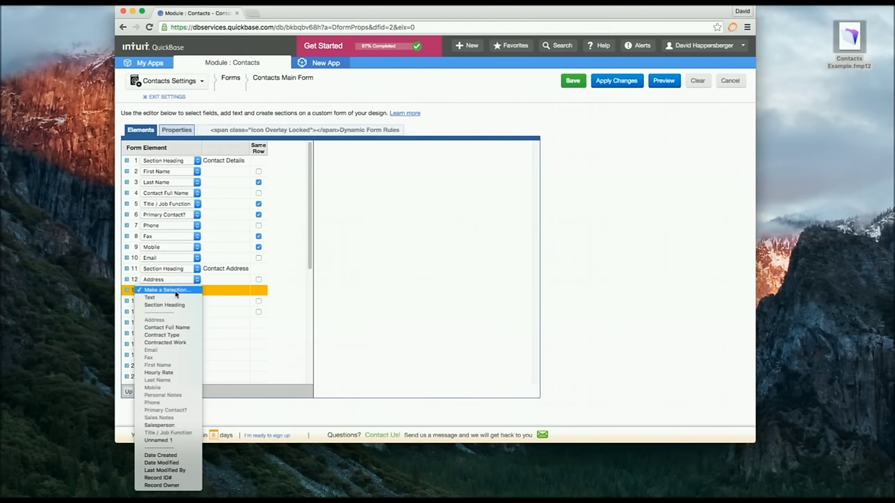
pyautogui.click(164, 304)
pyautogui.click(345, 181)
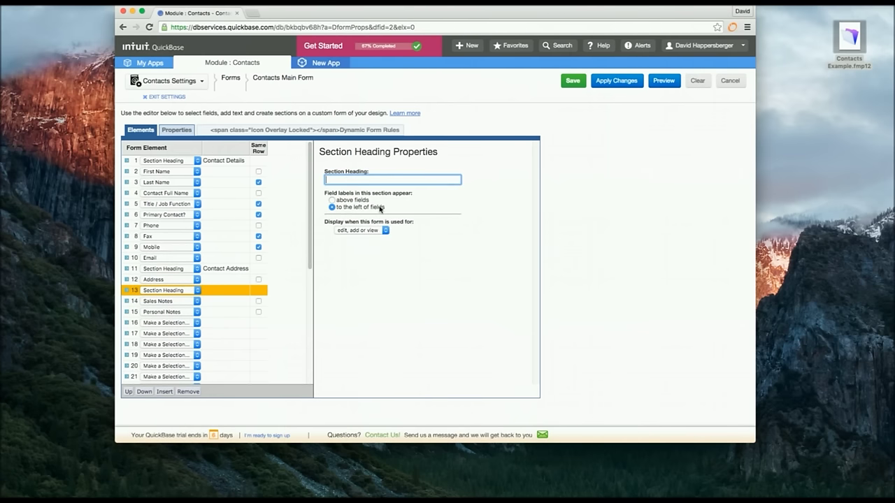
pyautogui.write('Notes')
pyautogui.click(397, 335)
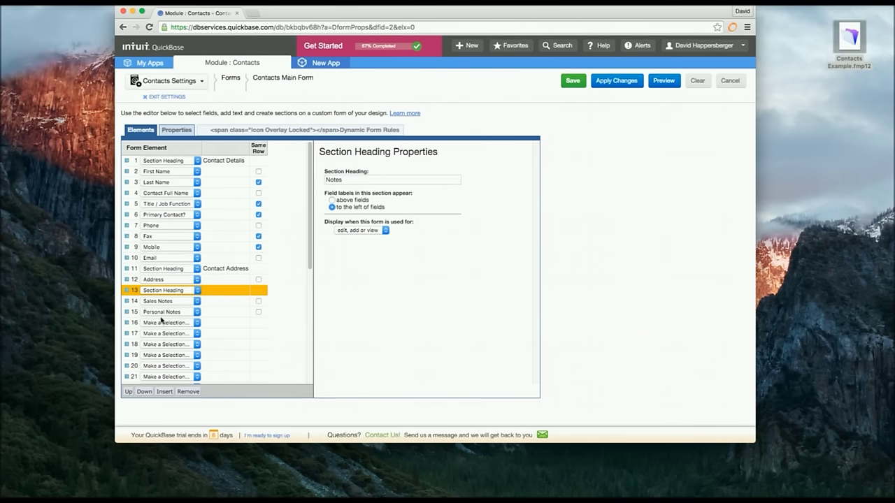
# Preview the Contacts Main Form with its Notes section, close the preview and save the form.
pyautogui.click(663, 82)
pyautogui.scroll(-1, 353, 240)
pyautogui.scroll(1, 354, 239)
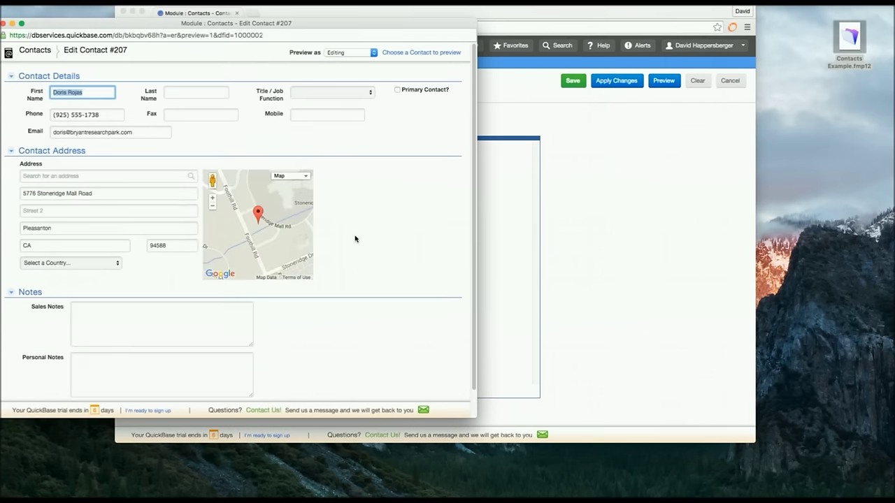
pyautogui.click(3, 24)
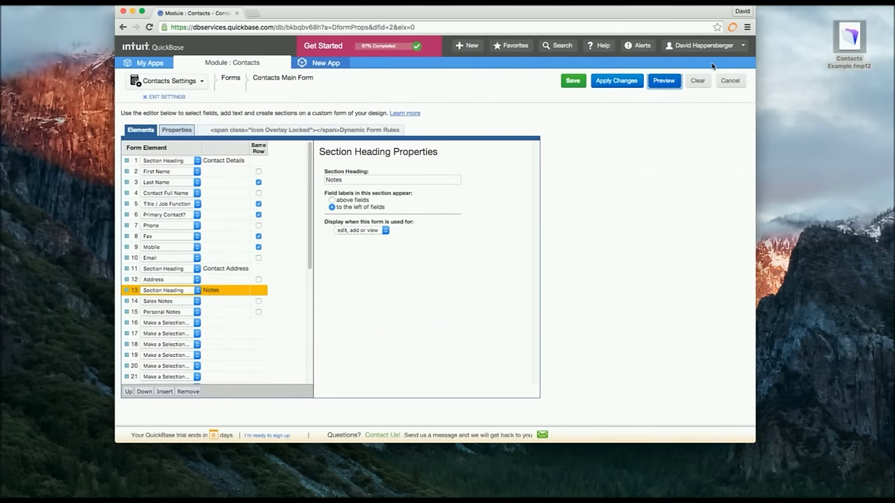
pyautogui.click(603, 81)
pyautogui.click(575, 81)
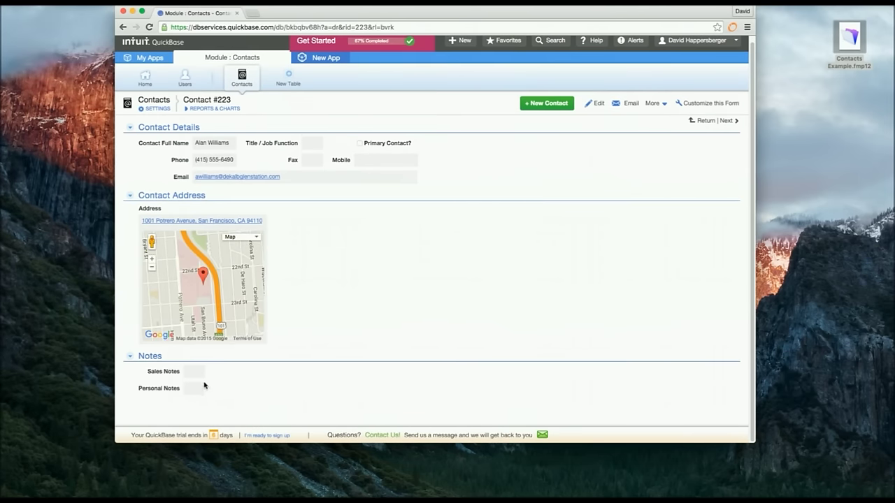
pyautogui.tripleClick(184, 389)
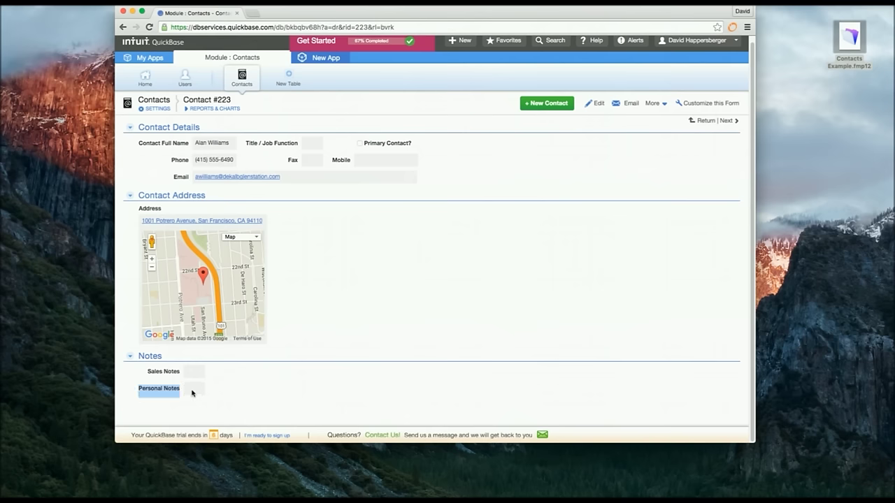
pyautogui.click(192, 393)
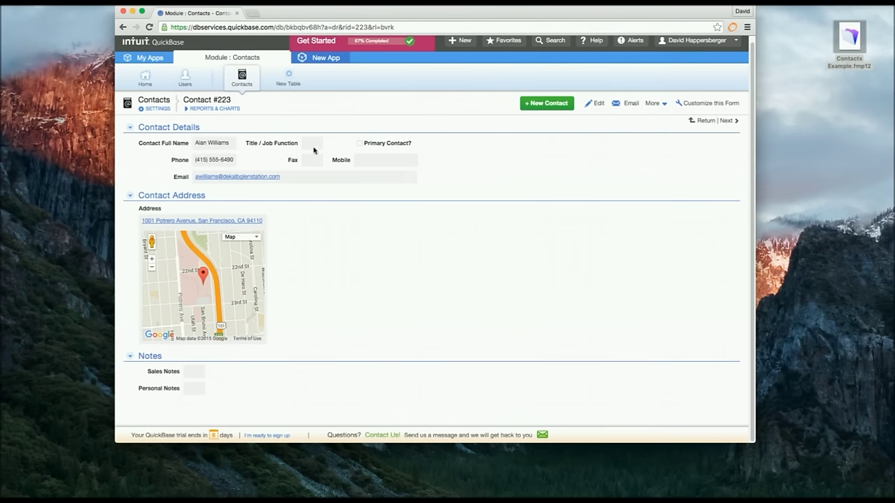
# Edit the first contact, entering "He is the decision maker." in Sales Notes and a birthday note in Personal Notes, and save the record.
pyautogui.click(598, 105)
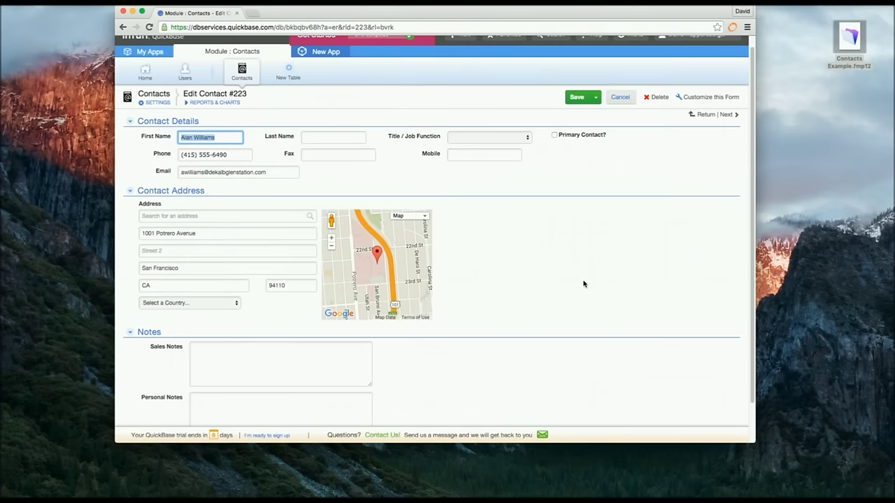
pyautogui.click(240, 308)
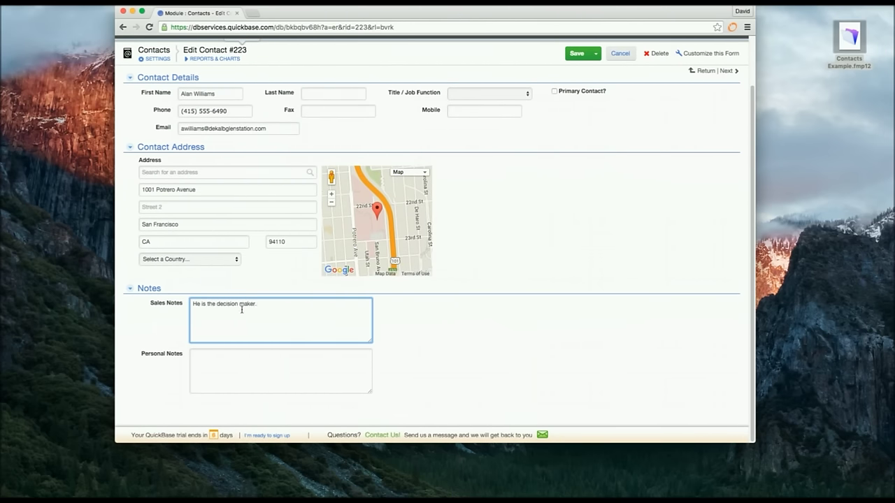
pyautogui.click(234, 366)
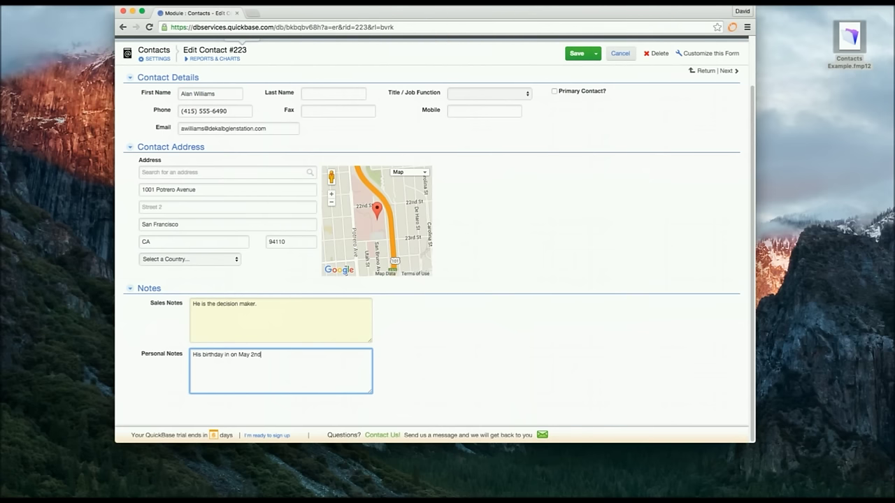
pyautogui.scroll(2, 593, 171)
pyautogui.scroll(-1, 638, 219)
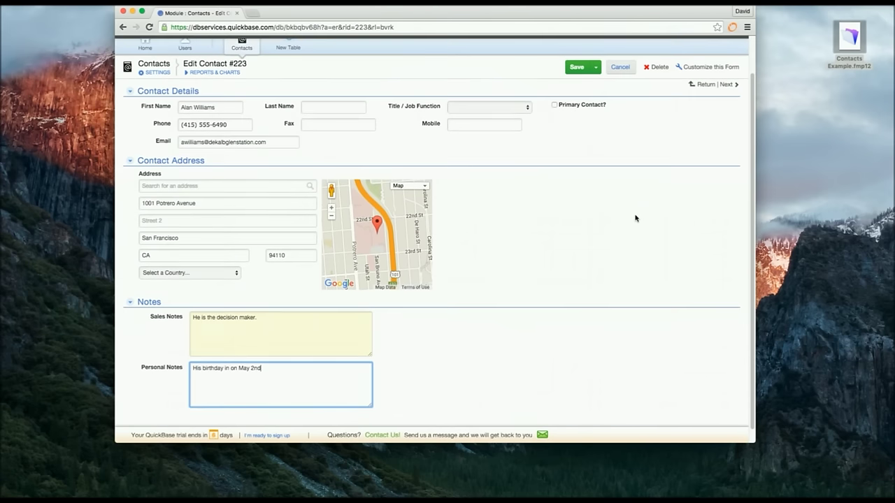
pyautogui.scroll(1, 618, 215)
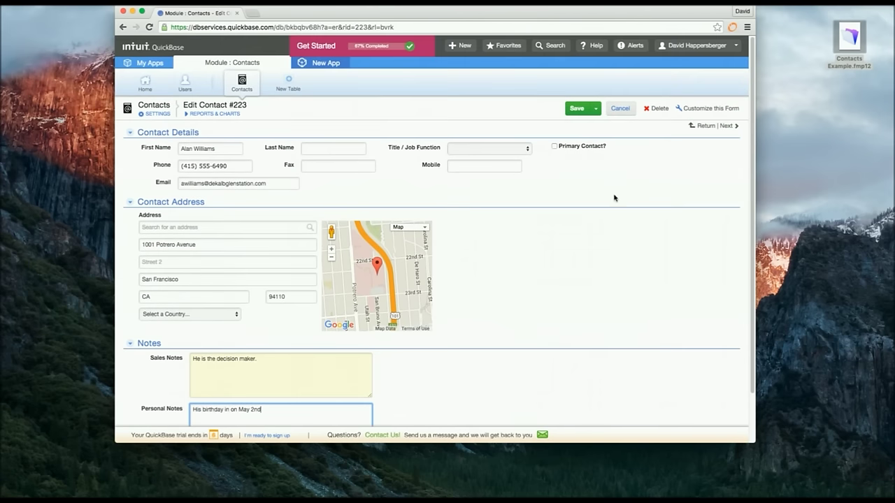
pyautogui.click(577, 109)
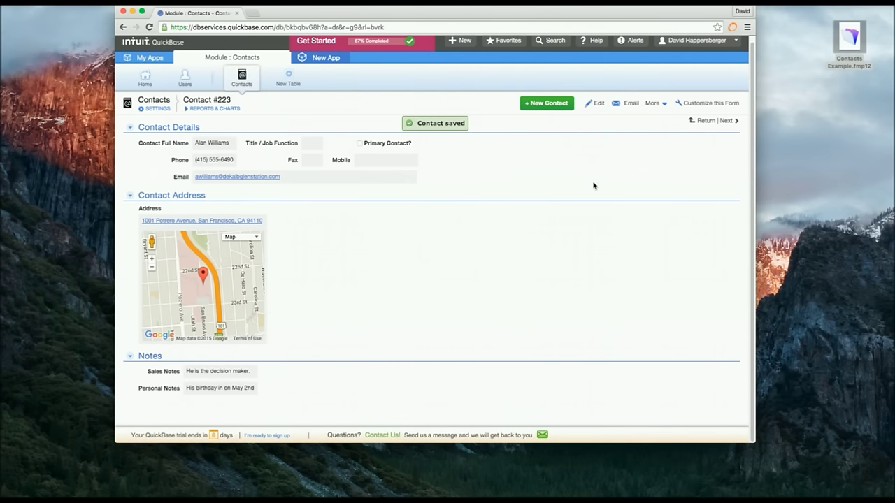
# View the next contact's record and return to the previous contact to check its notes.
pyautogui.click(726, 120)
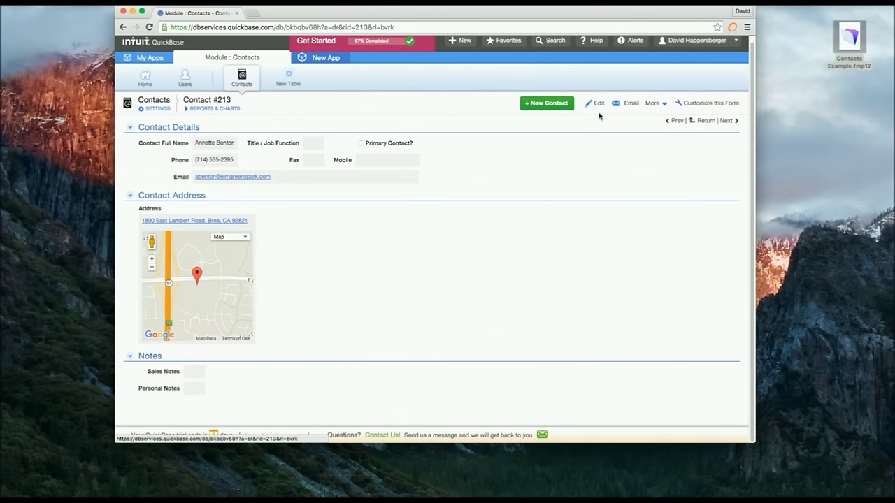
pyautogui.click(674, 120)
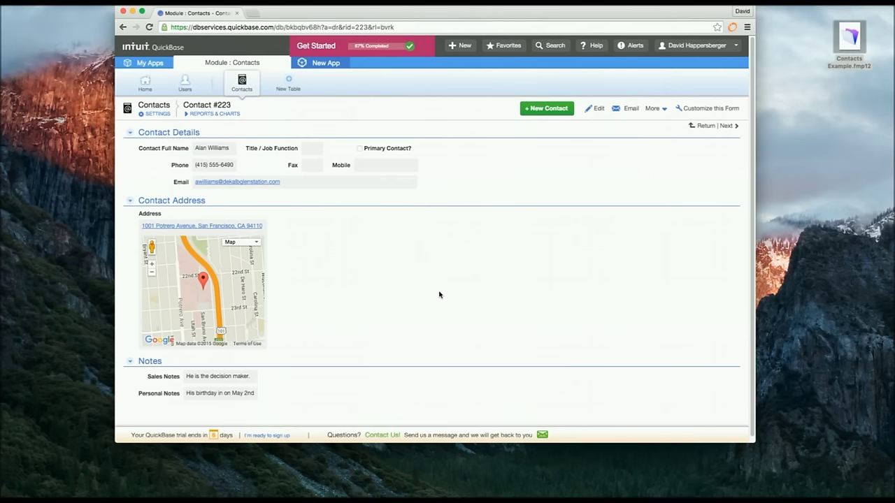
pyautogui.scroll(-1, 430, 291)
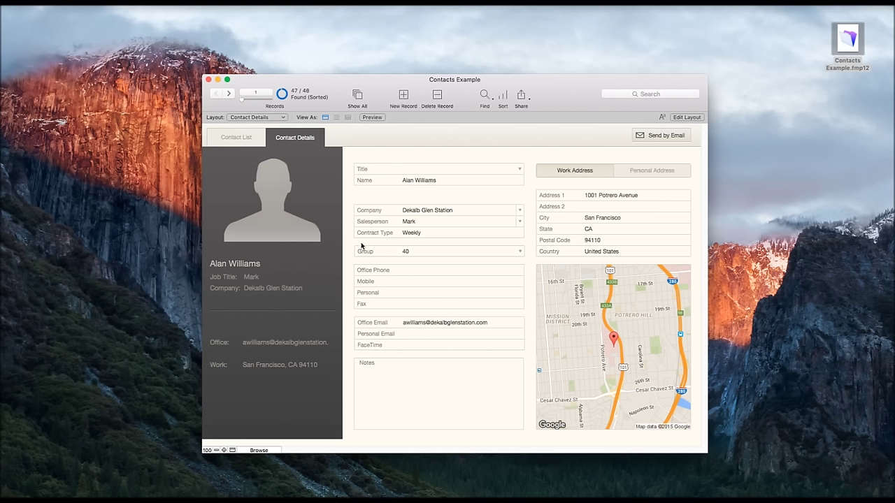
pyautogui.click(251, 118)
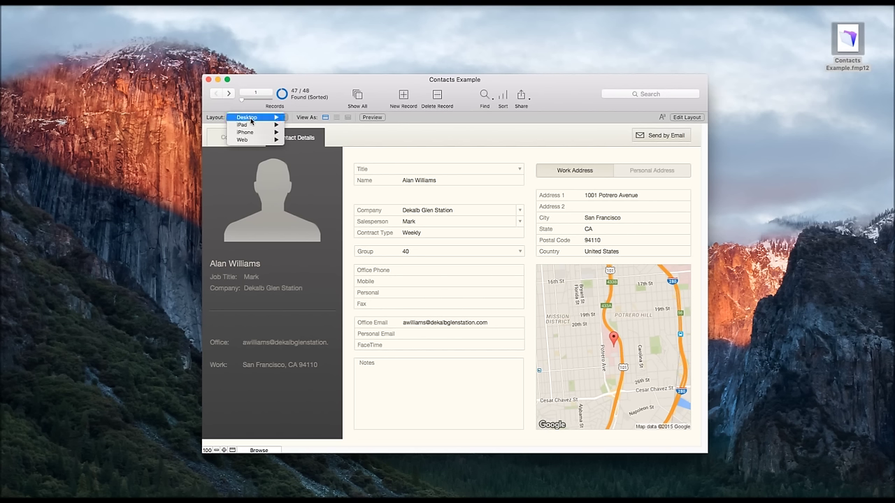
pyautogui.moveTo(252, 120)
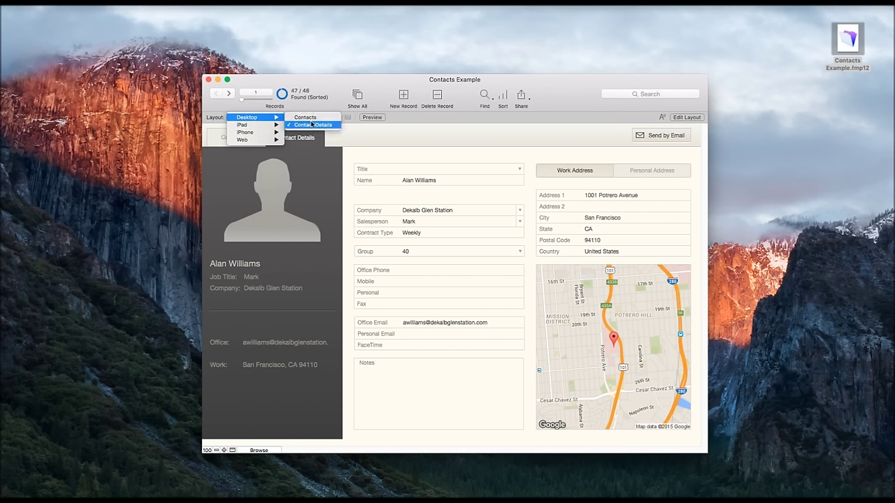
pyautogui.click(408, 151)
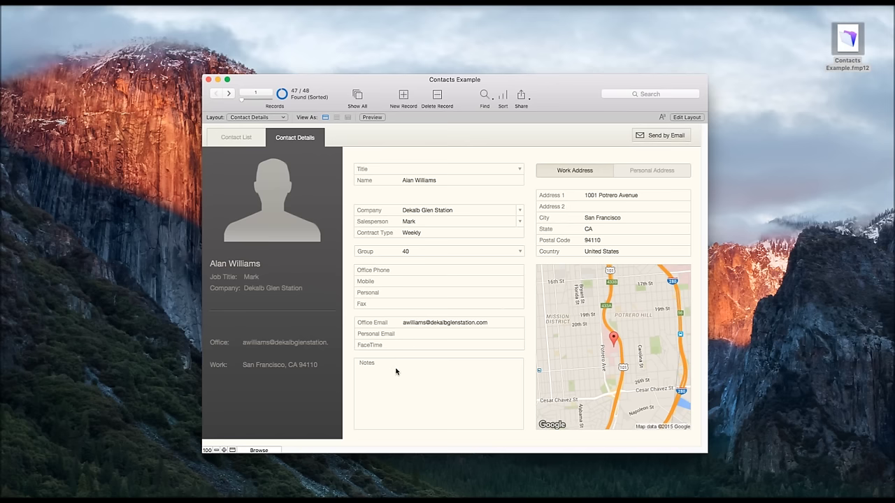
# Open the Contact Details layout for editing and try moving the Company label.
pyautogui.click(686, 118)
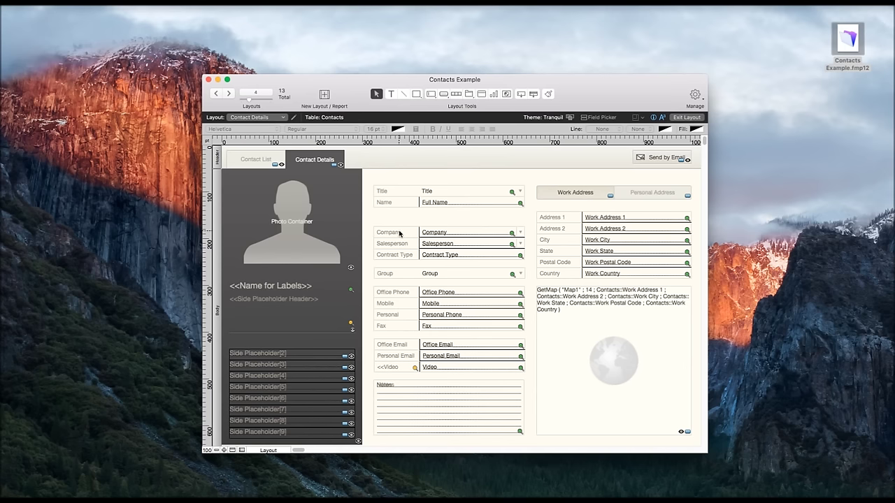
pyautogui.moveTo(399, 233)
pyautogui.mouseDown()
pyautogui.moveTo(430, 226)
pyautogui.moveTo(428, 194)
pyautogui.moveTo(294, 267)
pyautogui.moveTo(351, 207)
pyautogui.moveTo(404, 342)
pyautogui.moveTo(493, 236)
pyautogui.moveTo(599, 226)
pyautogui.moveTo(384, 264)
pyautogui.moveTo(401, 234)
pyautogui.mouseUp()
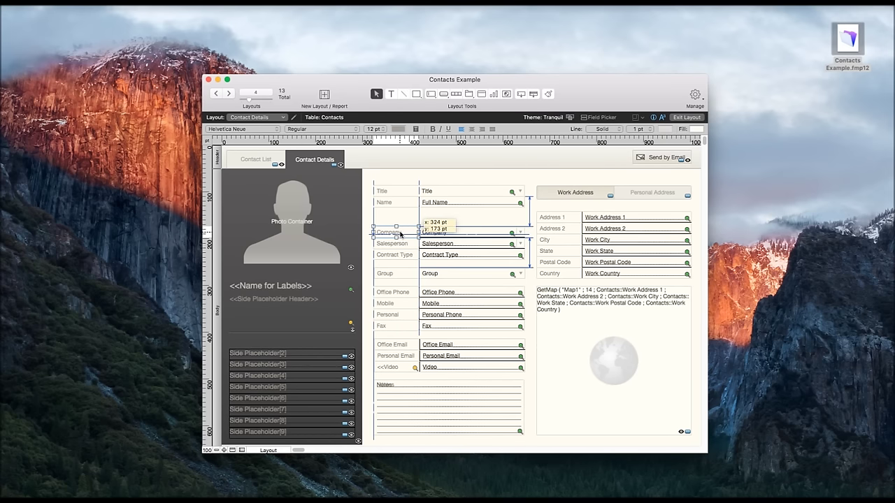
pyautogui.moveTo(401, 235); pyautogui.dragTo(400, 235)
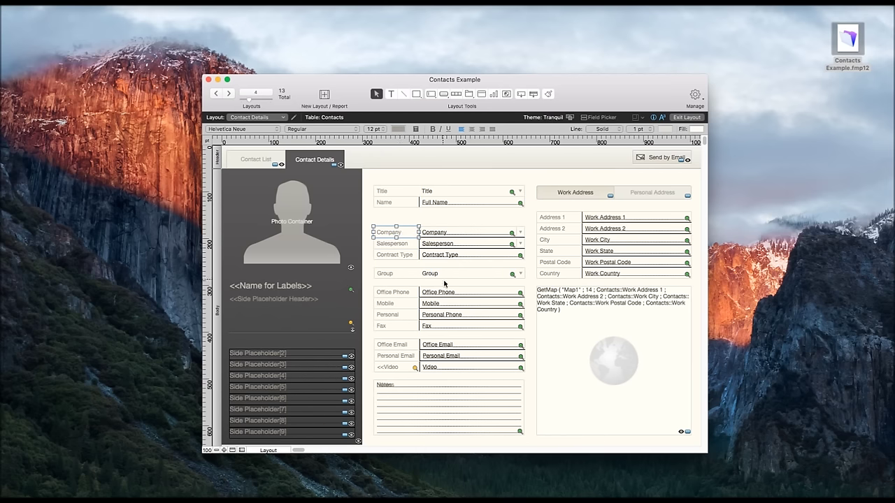
# Delete the Notes field and its label from the Contact Details layout.
pyautogui.scroll(-2, 445, 285)
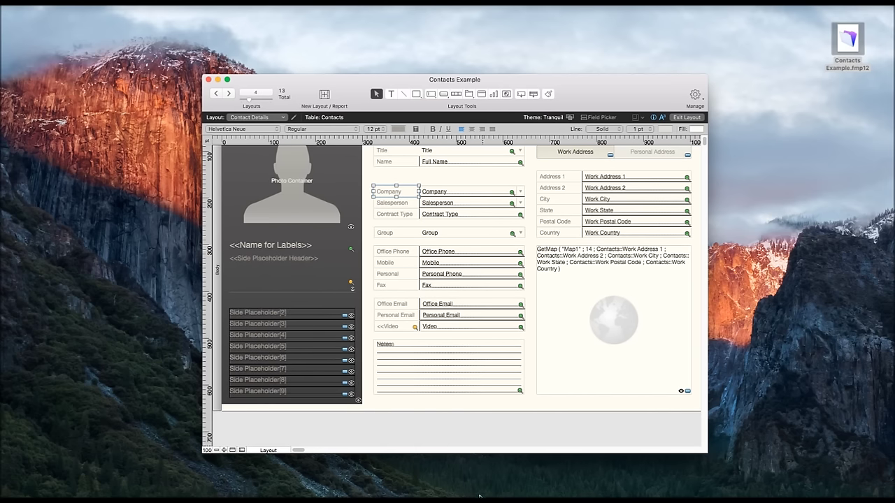
pyautogui.moveTo(466, 413)
pyautogui.mouseDown()
pyautogui.moveTo(466, 426)
pyautogui.moveTo(465, 412)
pyautogui.mouseUp()
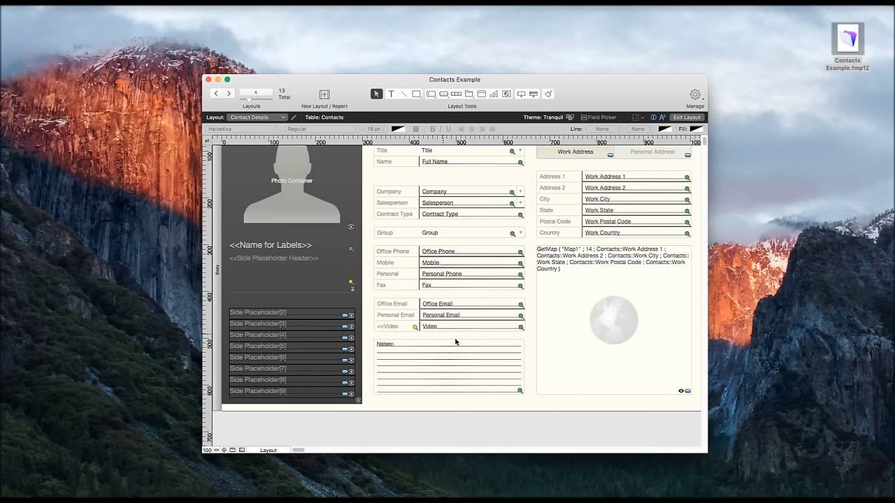
pyautogui.click(449, 371)
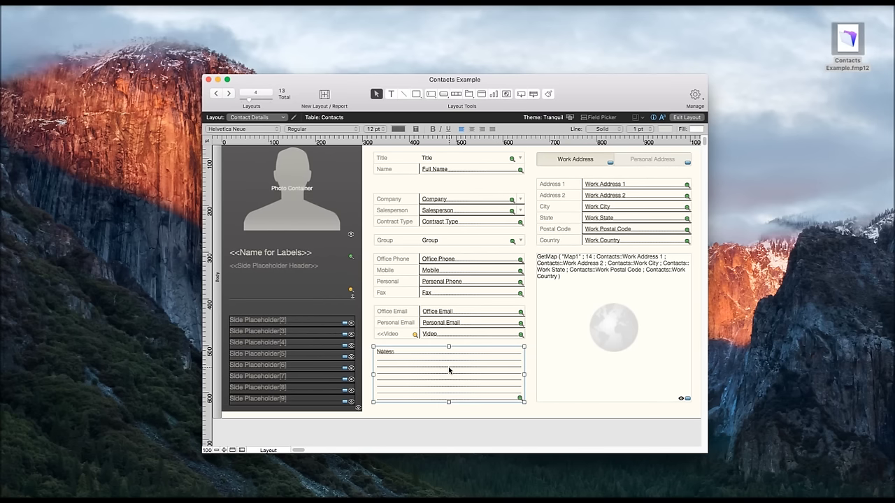
pyautogui.press('Delete')
pyautogui.click(387, 353)
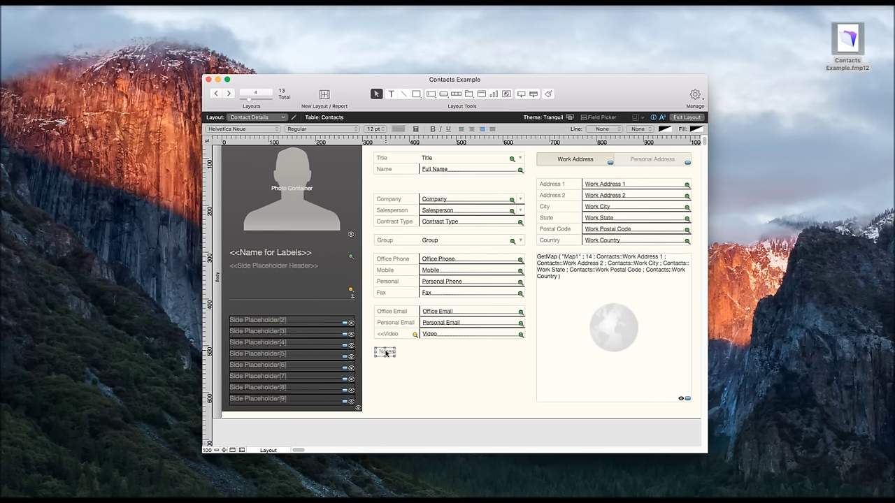
pyautogui.press('Delete')
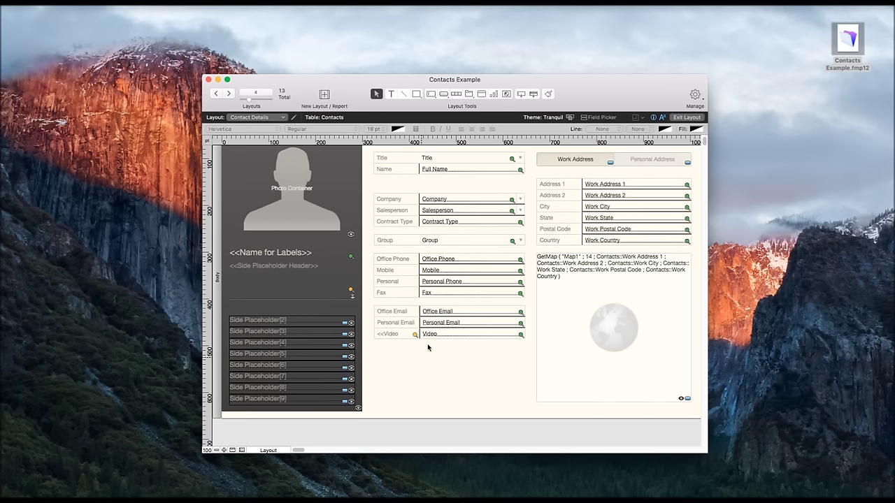
# Draw a tab control in the empty space below the Video field and define two tabs, Sales Notes and Personal Notes.
pyautogui.click(469, 94)
pyautogui.moveTo(375, 344); pyautogui.dragTo(524, 406)
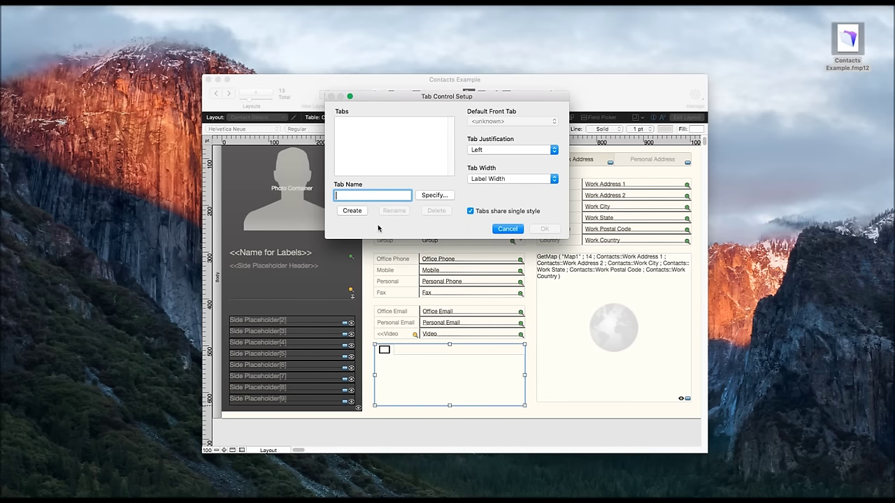
pyautogui.write('S')
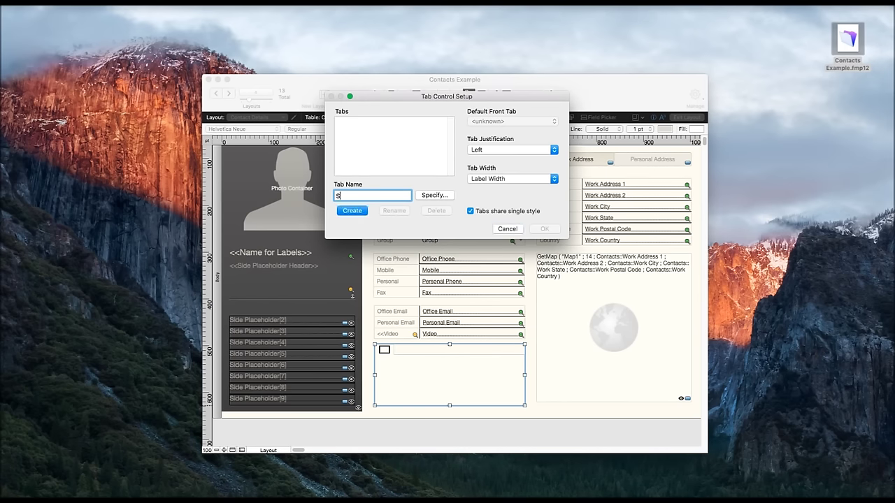
pyautogui.write('ales Notes')
pyautogui.press('Return')
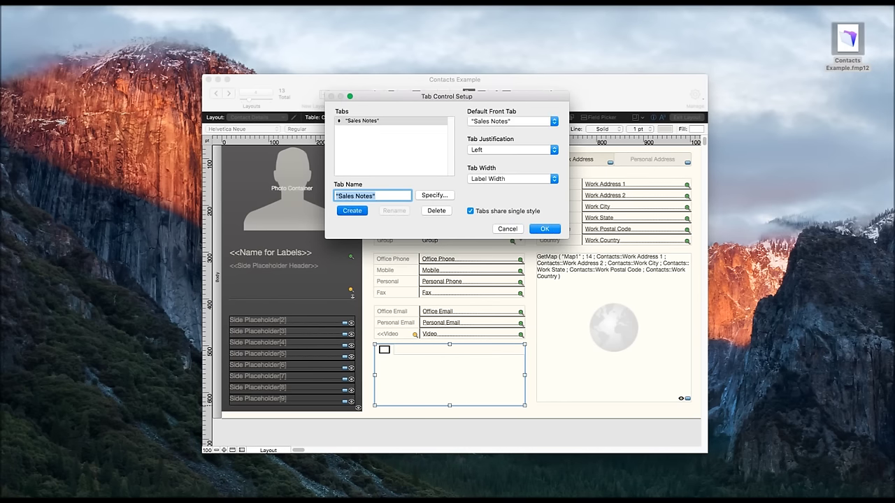
pyautogui.write('Personal No')
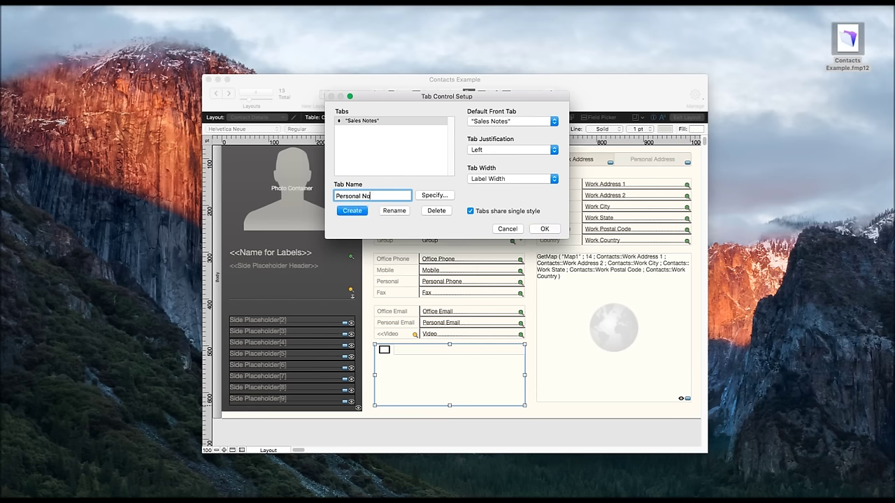
pyautogui.click(362, 210)
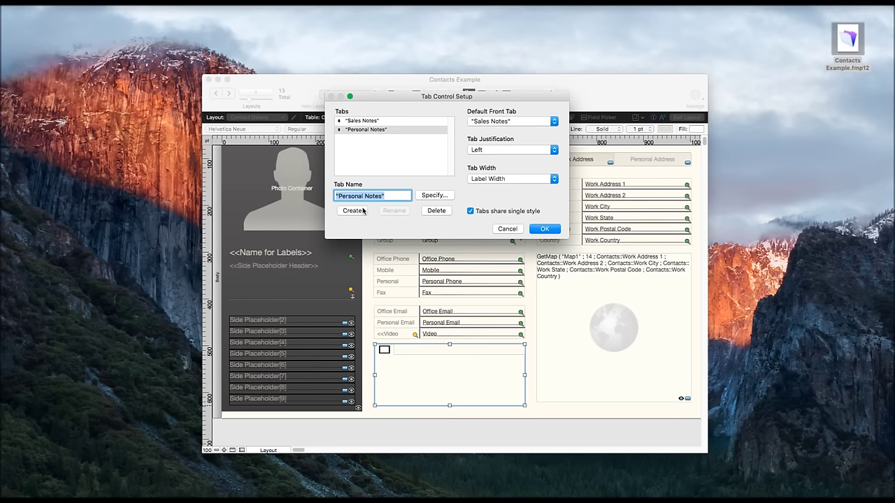
# Review the tab justification and width options, keep Left and Label Width, and accept the tab control setup.
pyautogui.click(501, 150)
pyautogui.click(466, 133)
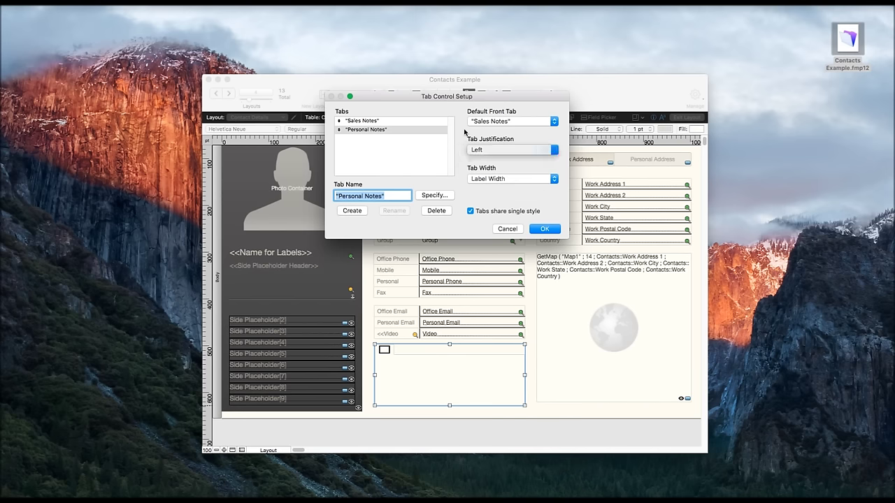
pyautogui.click(500, 179)
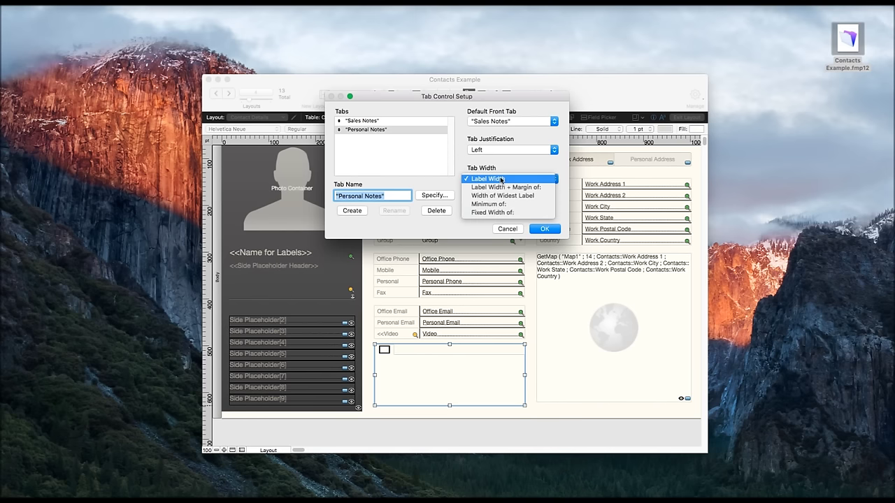
pyautogui.click(462, 163)
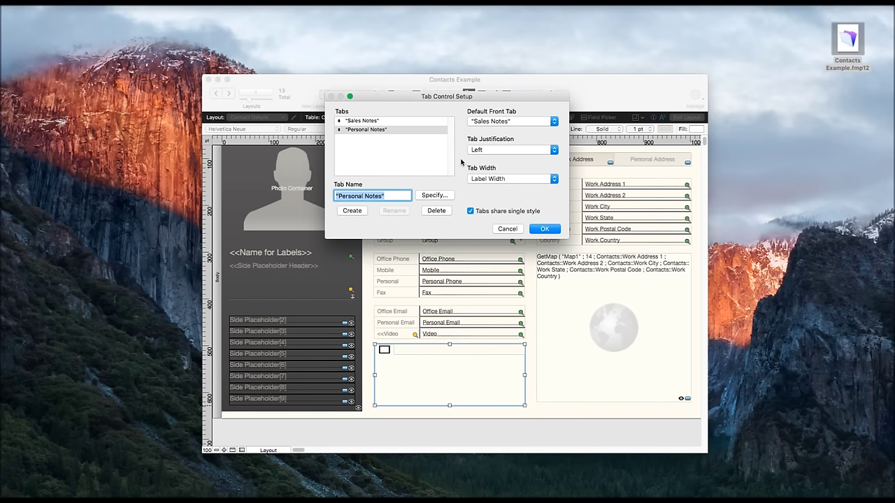
pyautogui.click(541, 230)
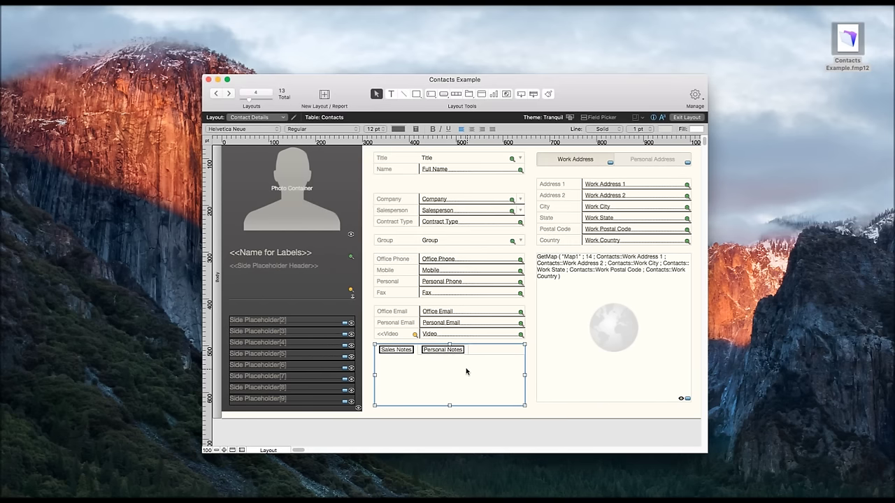
# Deselect the tab control, check the Personal Notes tab and bring the Sales Notes tab to the front.
pyautogui.press('Escape')
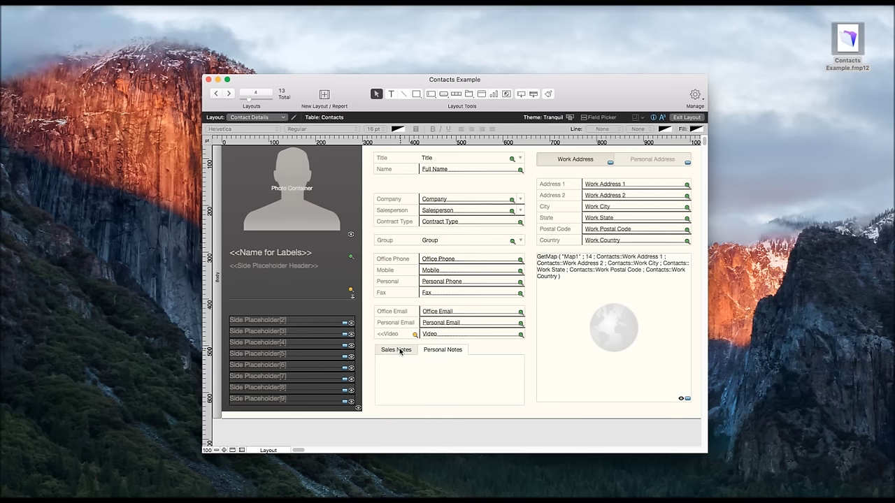
pyautogui.click(453, 352)
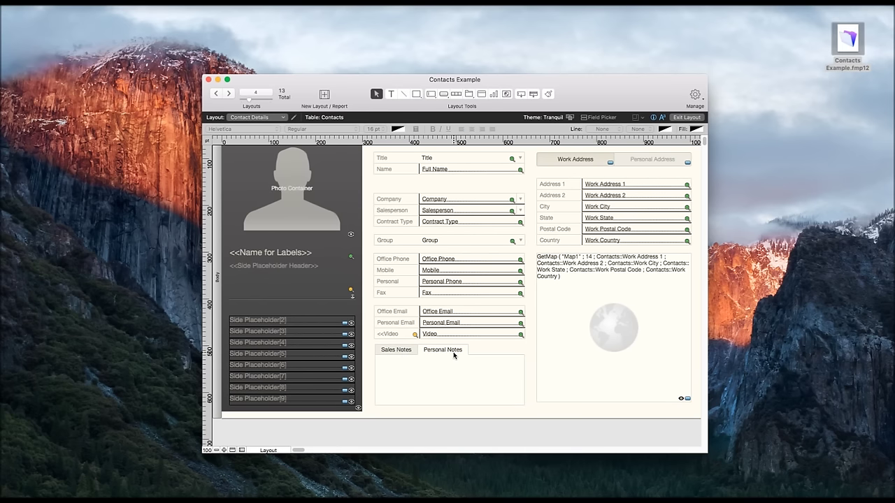
pyautogui.click(398, 351)
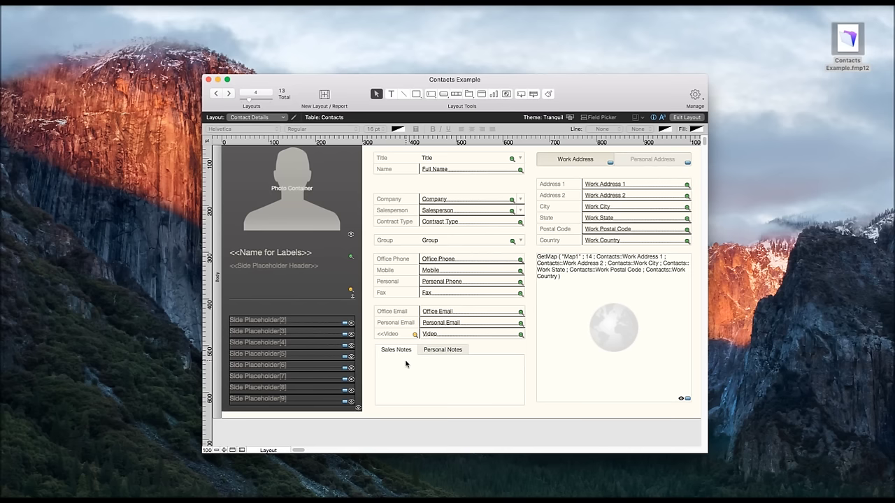
# Create a text field named Sales Notes in the Contacts table and place it on the Sales Notes tab.
pyautogui.click(596, 117)
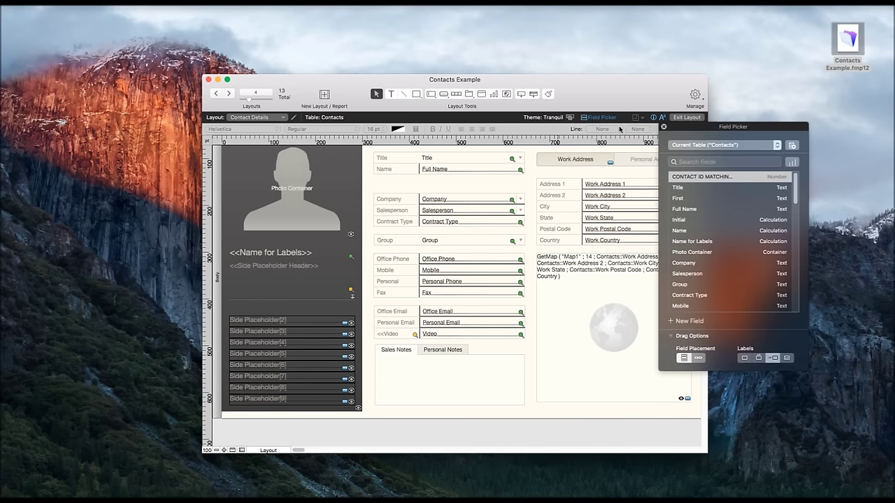
pyautogui.click(699, 320)
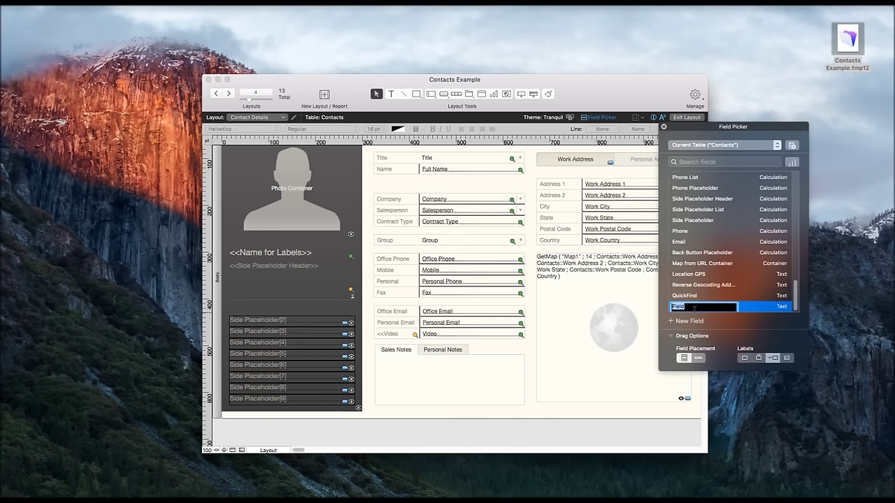
pyautogui.write('Sales Notes')
pyautogui.press('Return')
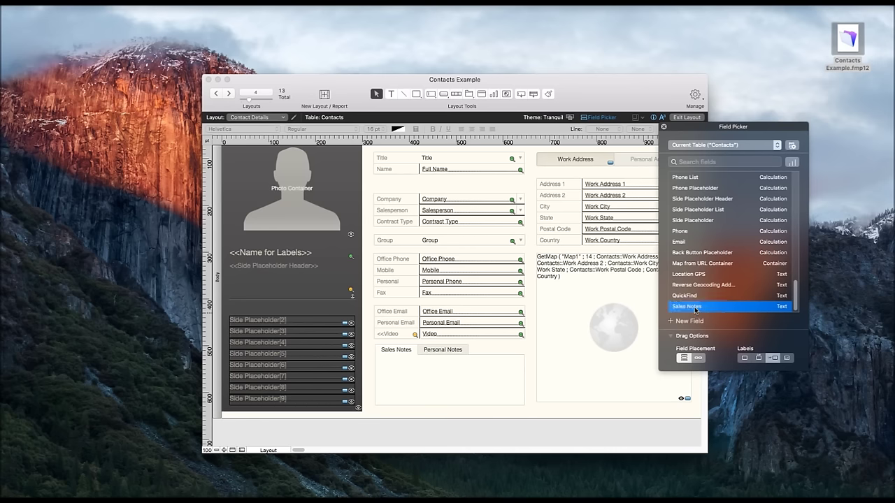
pyautogui.moveTo(699, 310); pyautogui.dragTo(419, 376)
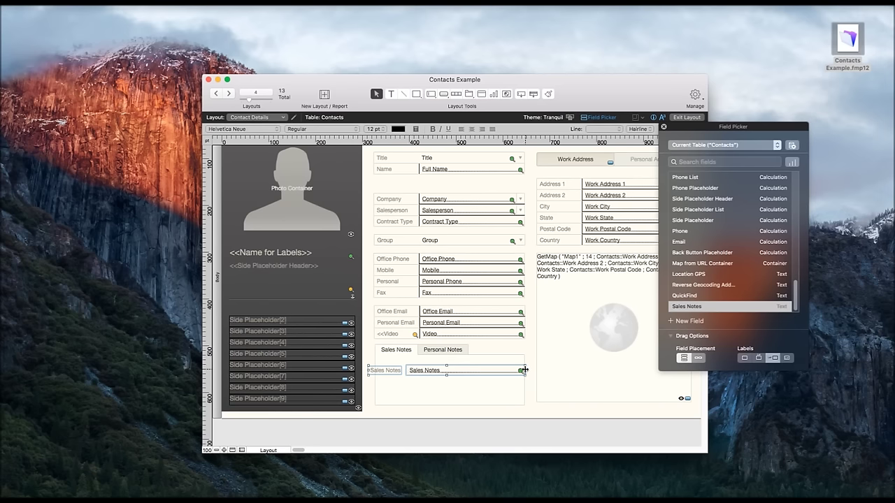
# Move the Sales Notes field and label inside the tab area and enlarge the field to fill the remaining space.
pyautogui.moveTo(523, 371); pyautogui.dragTo(475, 366)
pyautogui.click(480, 390)
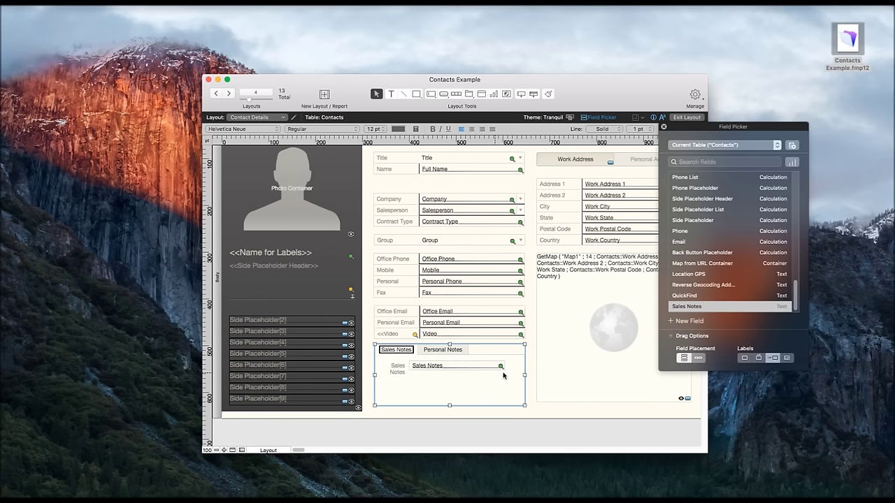
pyautogui.click(501, 370)
pyautogui.moveTo(505, 371); pyautogui.dragTo(523, 406)
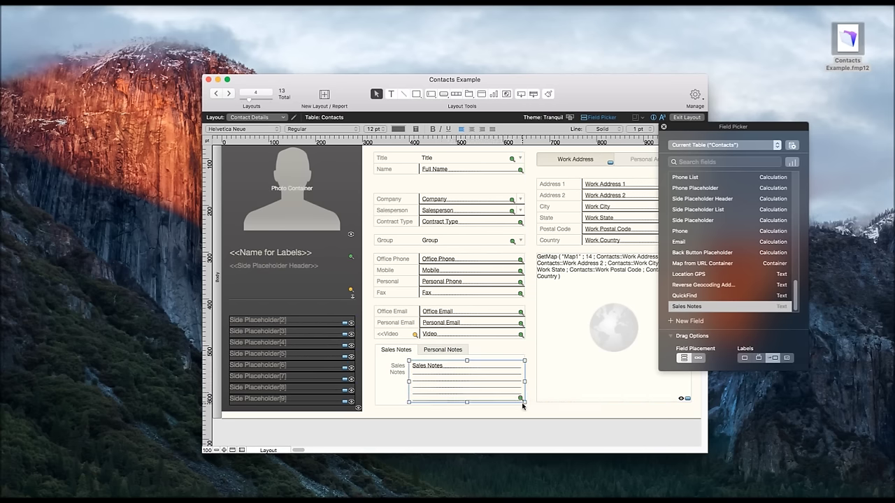
pyautogui.click(501, 351)
# Create a text field named Personal Notes in the Contacts table and place it on the Personal Notes tab.
pyautogui.click(434, 352)
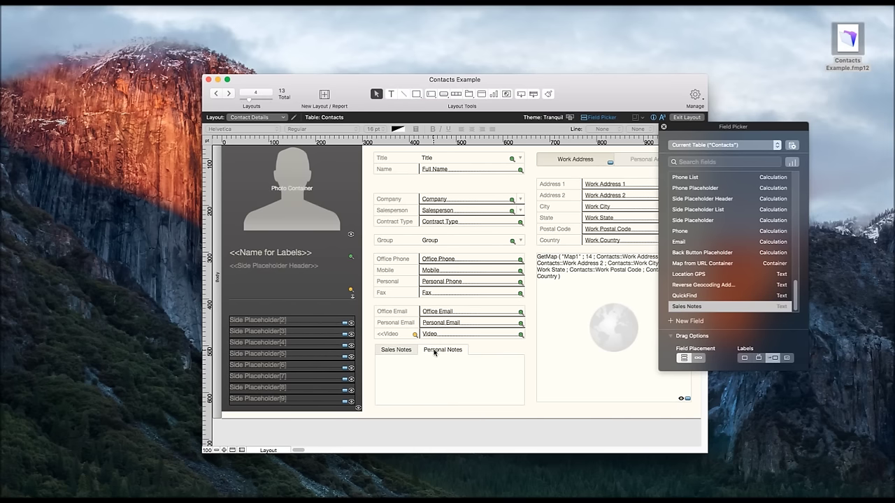
pyautogui.click(690, 321)
pyautogui.write('Personal Notes')
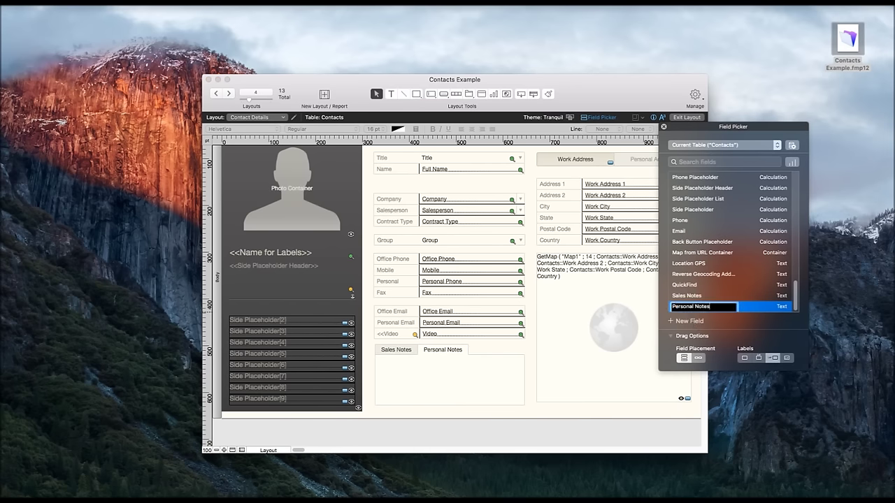
pyautogui.press('Return')
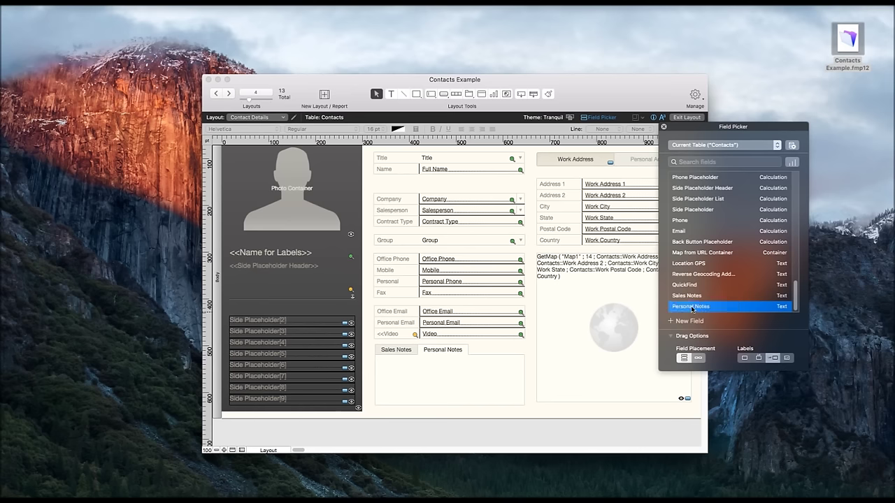
pyautogui.moveTo(690, 308); pyautogui.dragTo(421, 378)
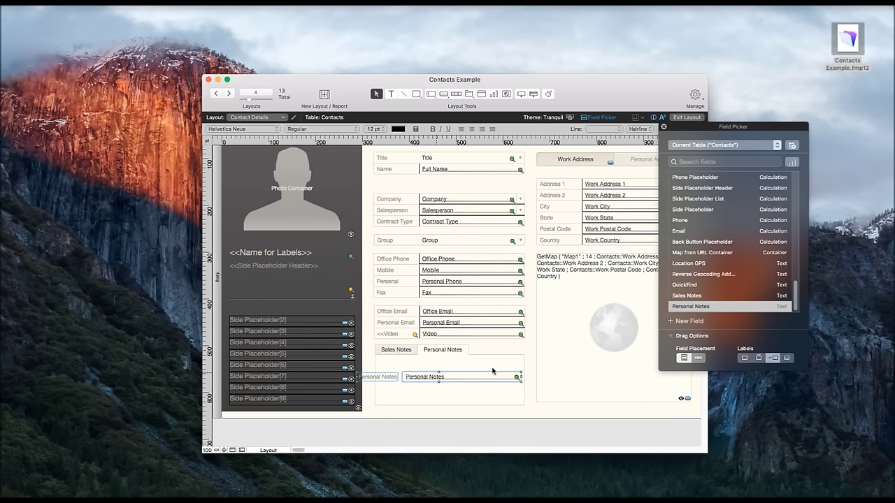
# Move the Personal Notes field and label inside the tab area and enlarge the field to fill the remaining space.
pyautogui.moveTo(522, 377); pyautogui.dragTo(480, 368)
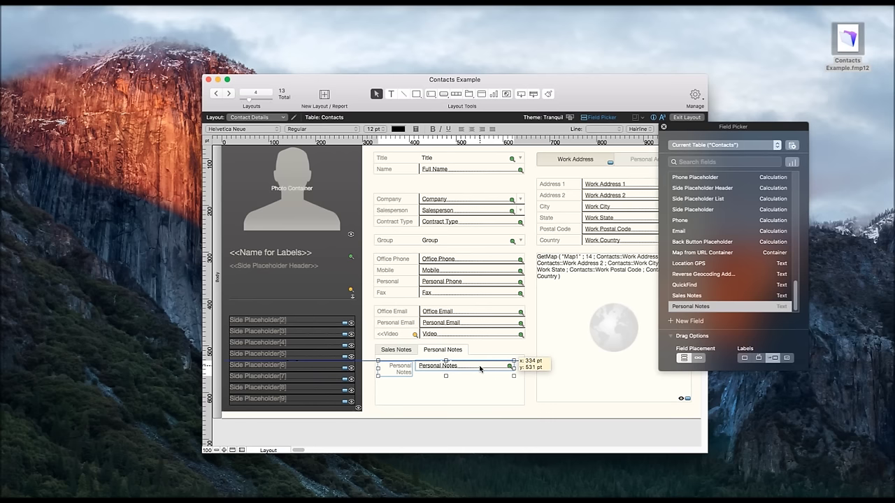
pyautogui.click(491, 390)
pyautogui.click(497, 368)
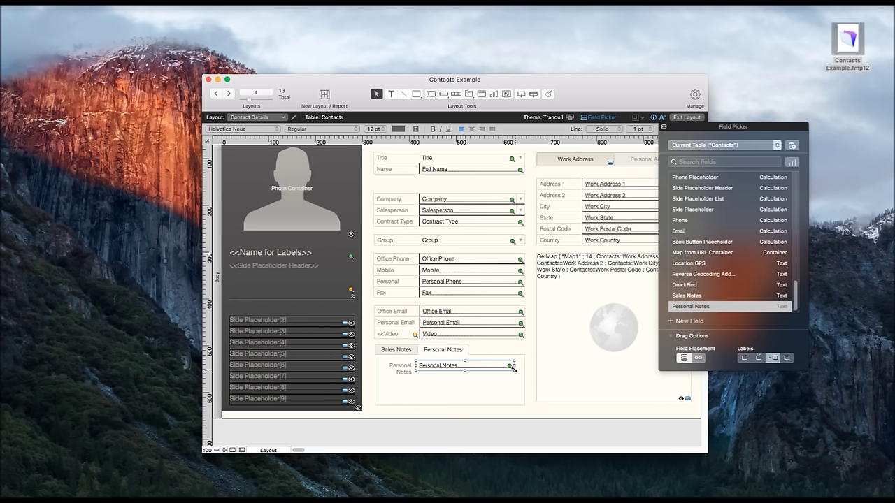
pyautogui.moveTo(514, 370); pyautogui.dragTo(521, 398)
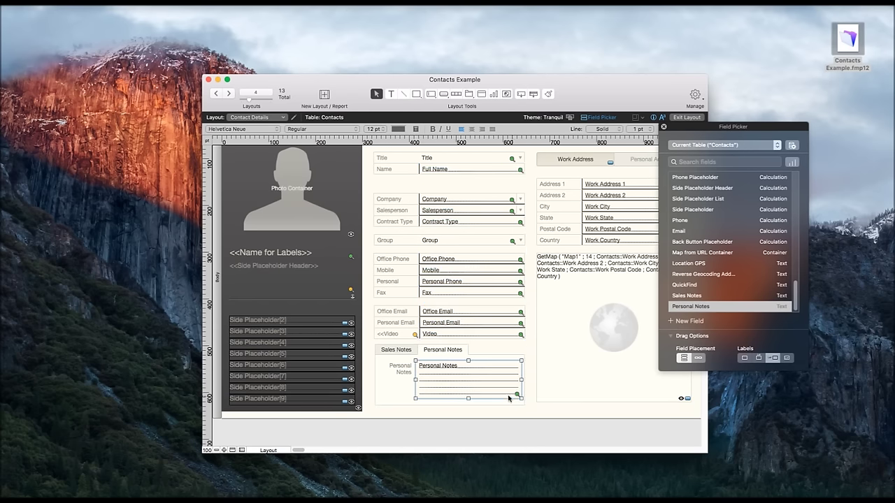
pyautogui.click(532, 361)
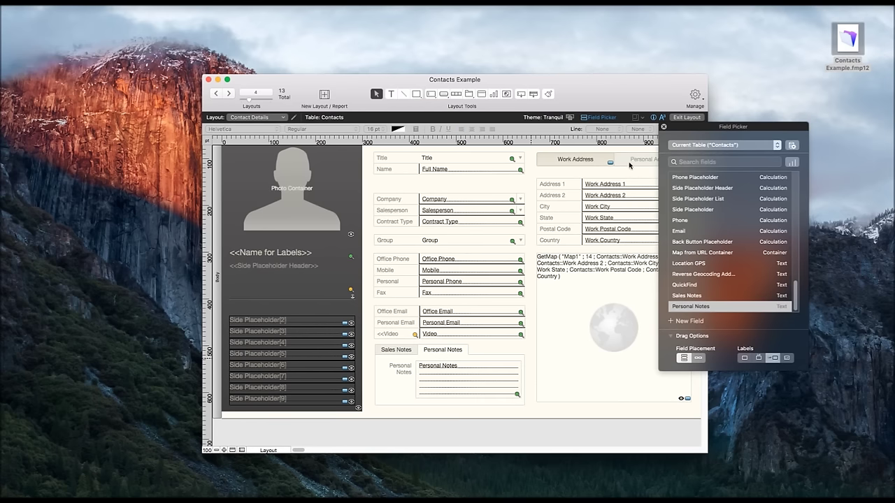
# Close the Field Picker, exit layout editing and save the changes to the Contact Details layout.
pyautogui.click(663, 128)
pyautogui.click(684, 118)
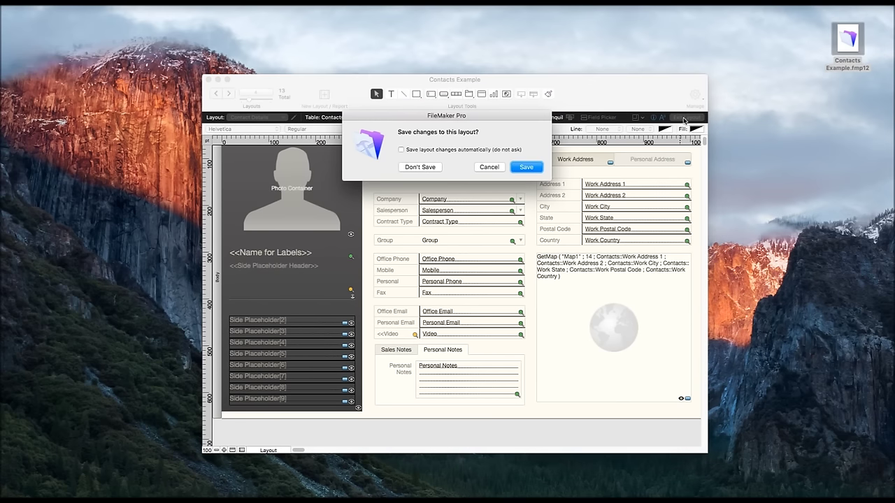
pyautogui.click(538, 171)
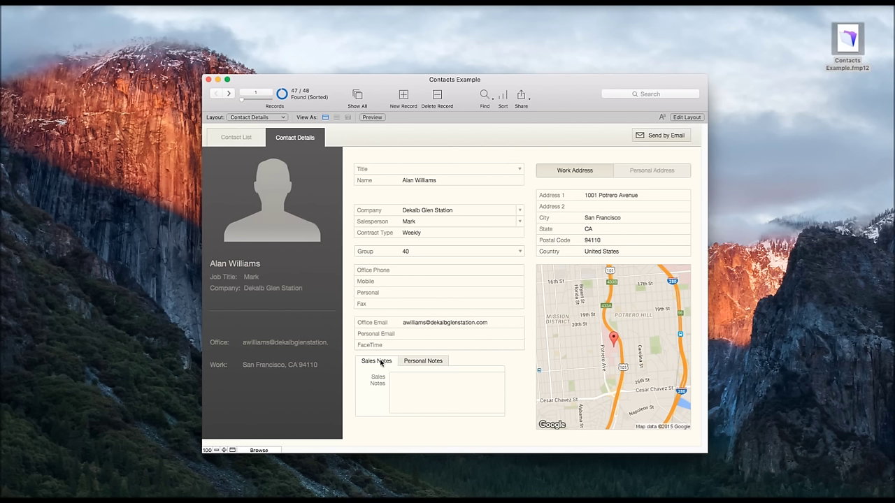
# Check both notes tabs and enter "He is the decision maker." in the contact's Sales Notes field.
pyautogui.click(429, 364)
pyautogui.click(389, 362)
pyautogui.click(415, 391)
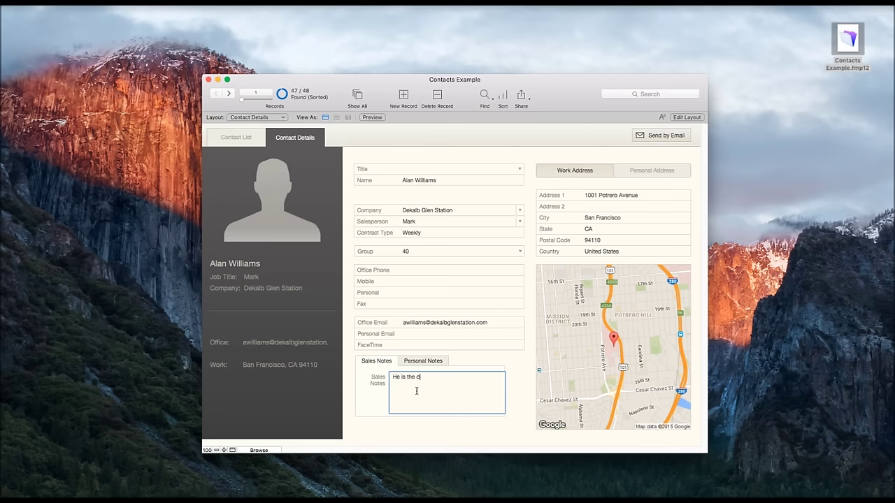
pyautogui.write('He is the decision maker.')
# Enter a note giving the contact's birthday in the Personal Notes field and commit the record.
pyautogui.click(438, 362)
pyautogui.click(435, 384)
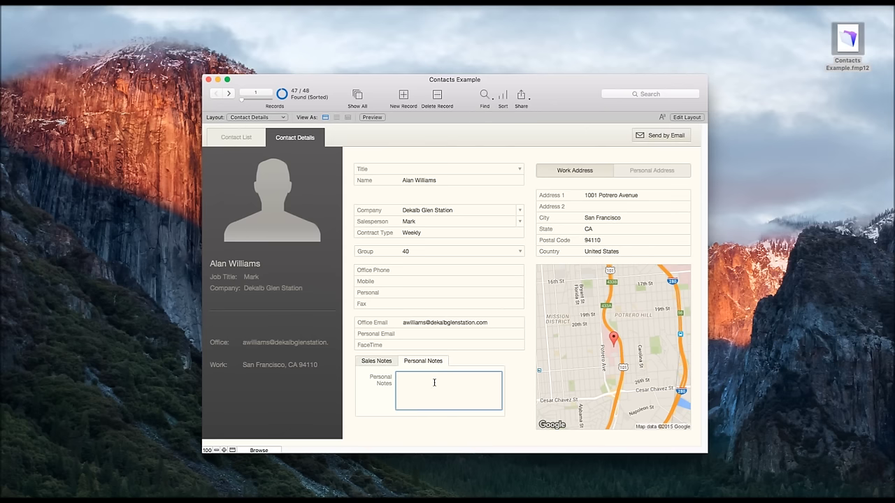
pyautogui.write('His birthday is on May 2nd.')
pyautogui.click(514, 377)
# Switch back and forth between the Sales Notes and Personal Notes tabs to check the text entered on each.
pyautogui.click(378, 361)
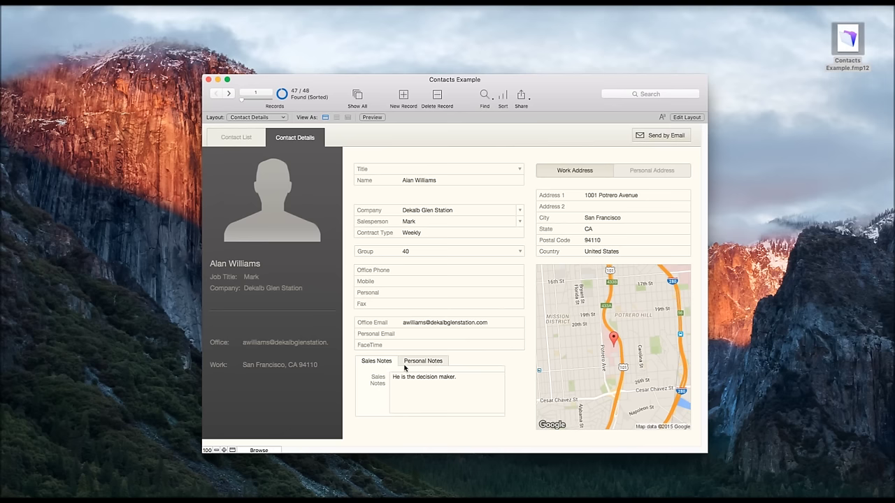
pyautogui.click(414, 362)
pyautogui.click(374, 362)
pyautogui.click(420, 363)
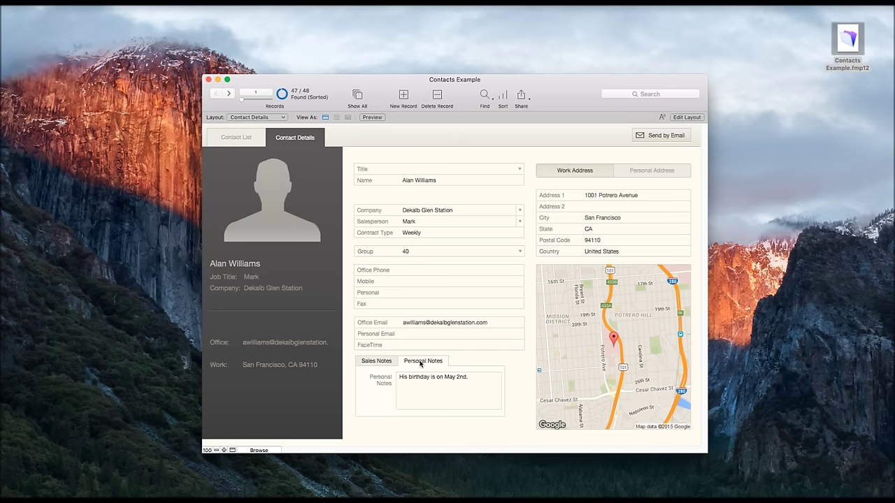
pyautogui.click(375, 361)
pyautogui.click(432, 365)
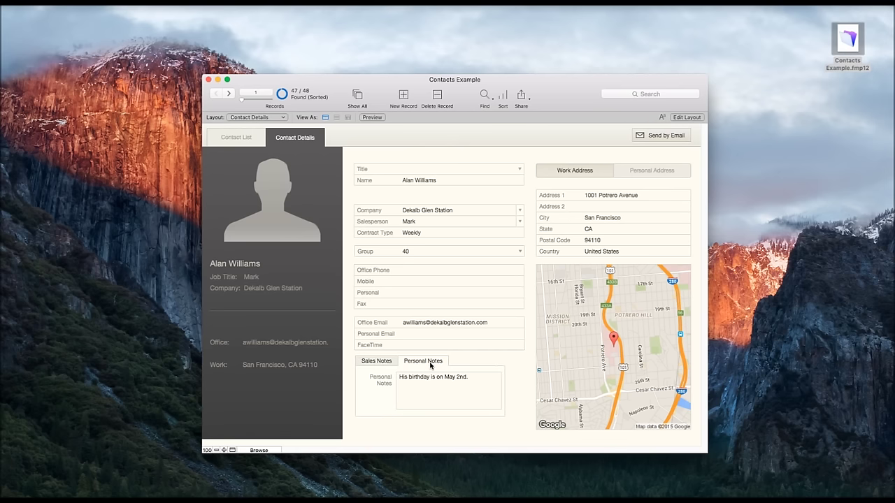